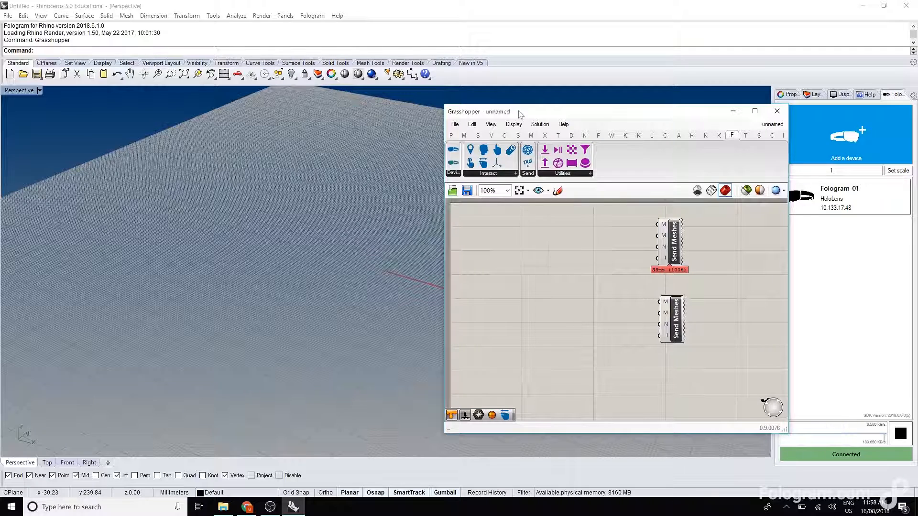
# - Draw a three-sided inscribed polygon on the ground plane just beside the origin, clear of the Grasshopper window
pyautogui.moveTo(521, 114); pyautogui.dragTo(551, 106)
pyautogui.moveTo(308, 251); pyautogui.dragTo(313, 282, button='right')
pyautogui.write('Polygon')
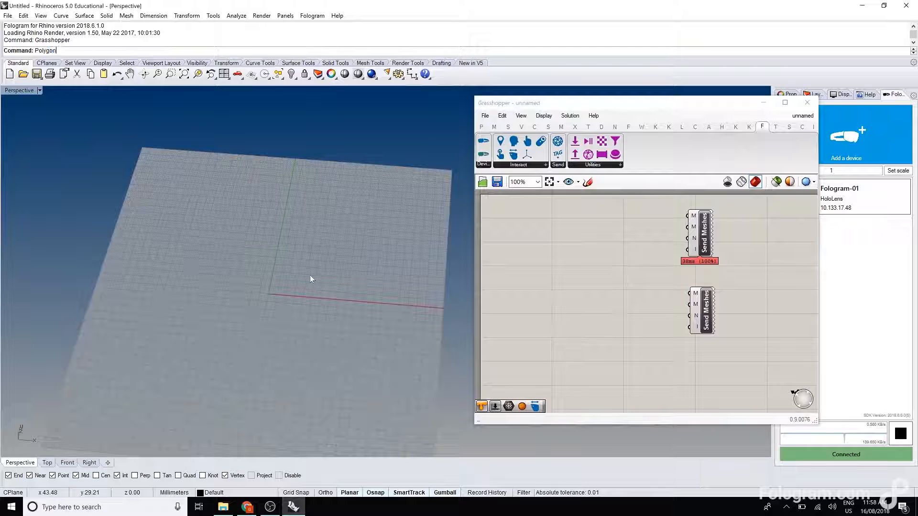
pyautogui.press('Return')
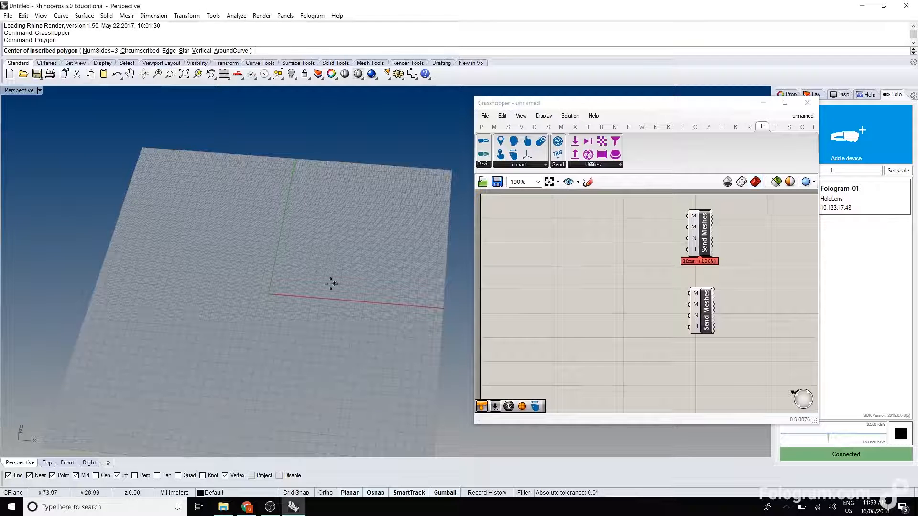
pyautogui.click(300, 274)
pyautogui.click(333, 277)
# - Extrude the triangle as a solid using the default distance of 6.703 and delete the source curve
pyautogui.write('Extrudecrv')
pyautogui.press('Return')
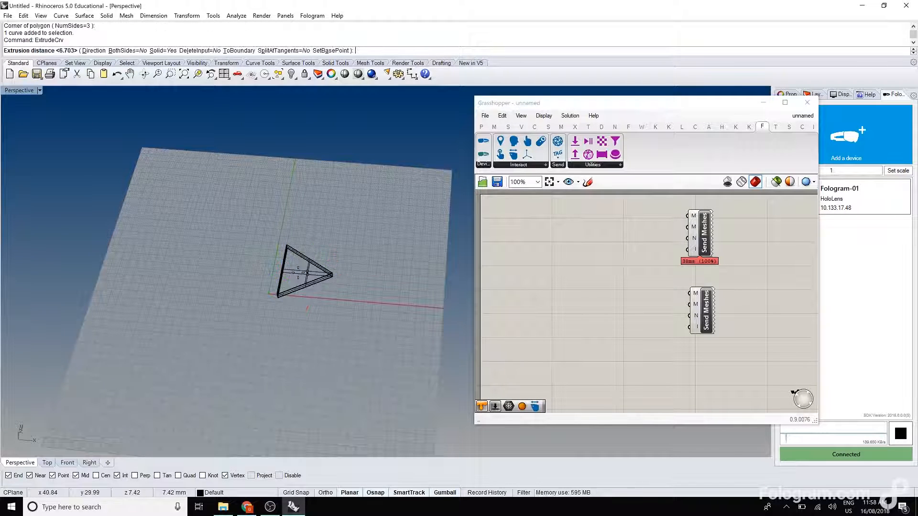
pyautogui.press('Return')
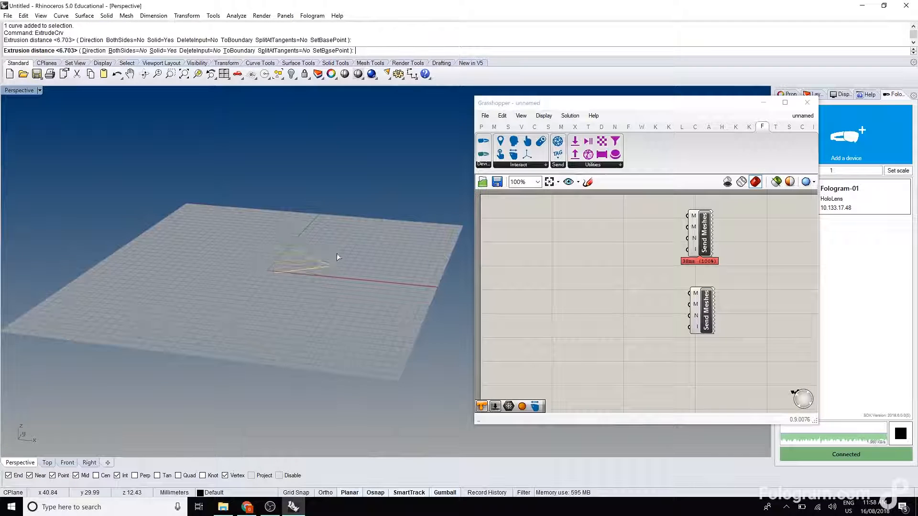
pyautogui.press('Delete')
# - Mirror a copy of the triangular prism across a line close to the Y axis, keeping the original
pyautogui.moveTo(295, 282); pyautogui.dragTo(270, 267, button='right')
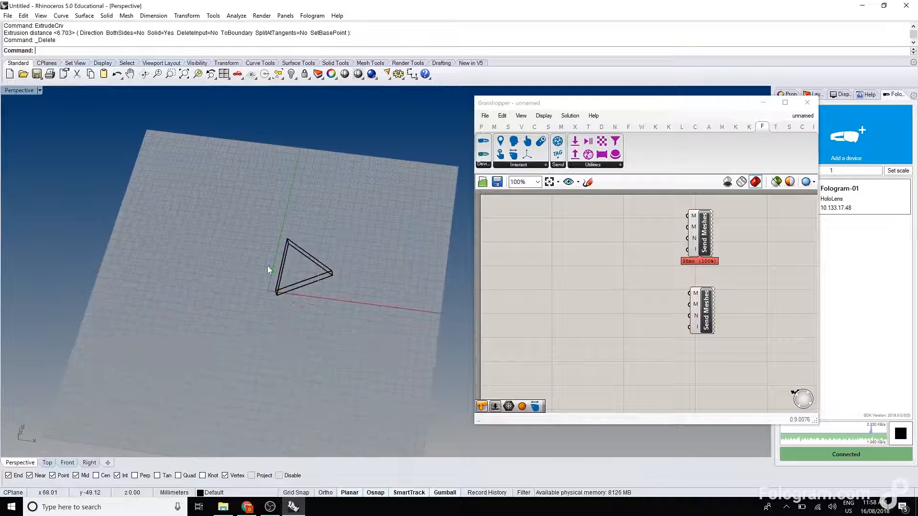
pyautogui.click(268, 265)
pyautogui.write('Mir')
pyautogui.press('Return')
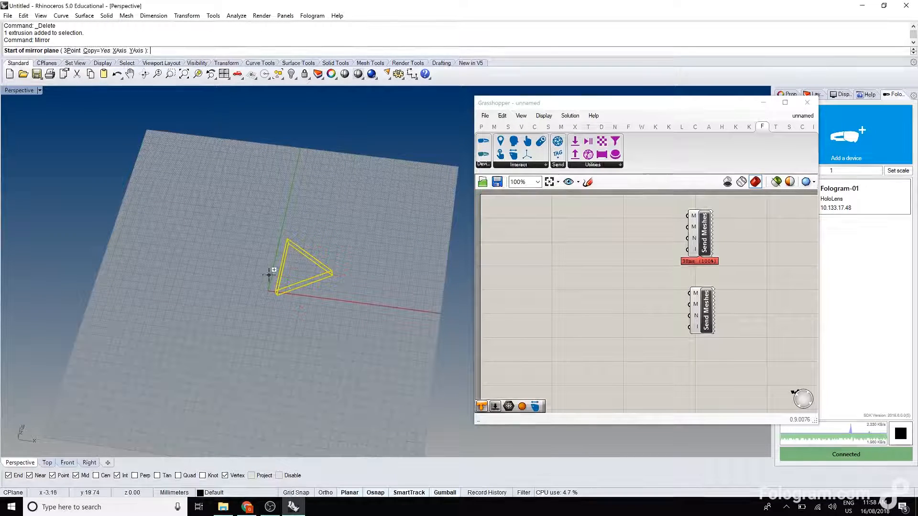
pyautogui.click(270, 273)
pyautogui.click(279, 232)
pyautogui.scroll(5, 306, 268)
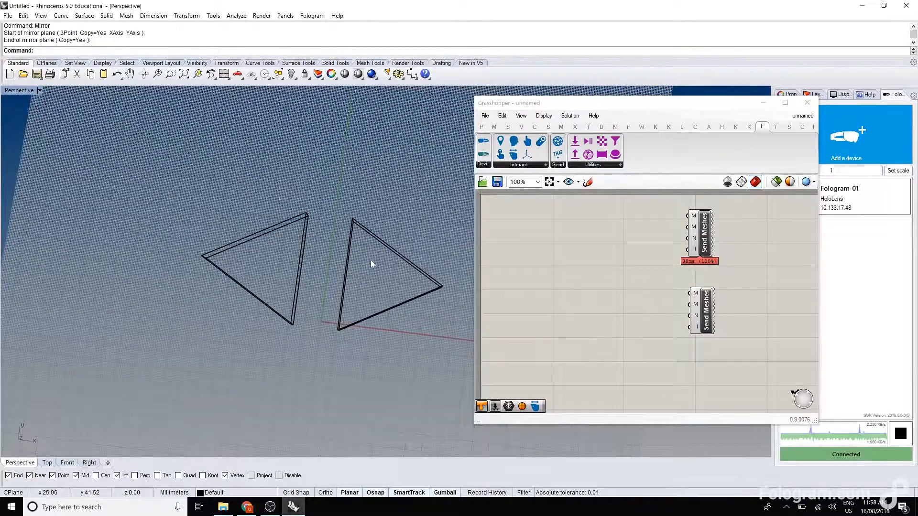
pyautogui.moveTo(368, 250); pyautogui.dragTo(394, 269, button='right')
# - Add a Geometry parameter beside the upper Send Meshes component and reference the original triangular prism in it
pyautogui.doubleClick(569, 245)
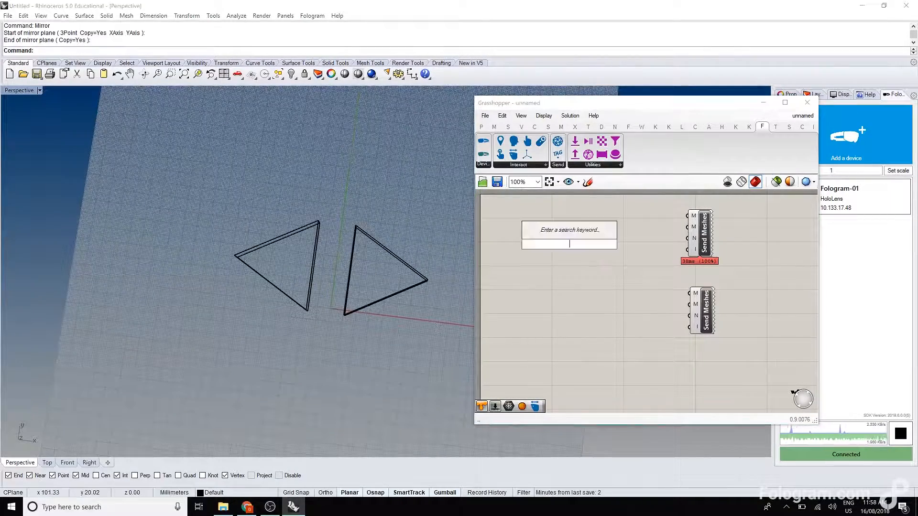
pyautogui.write('geom')
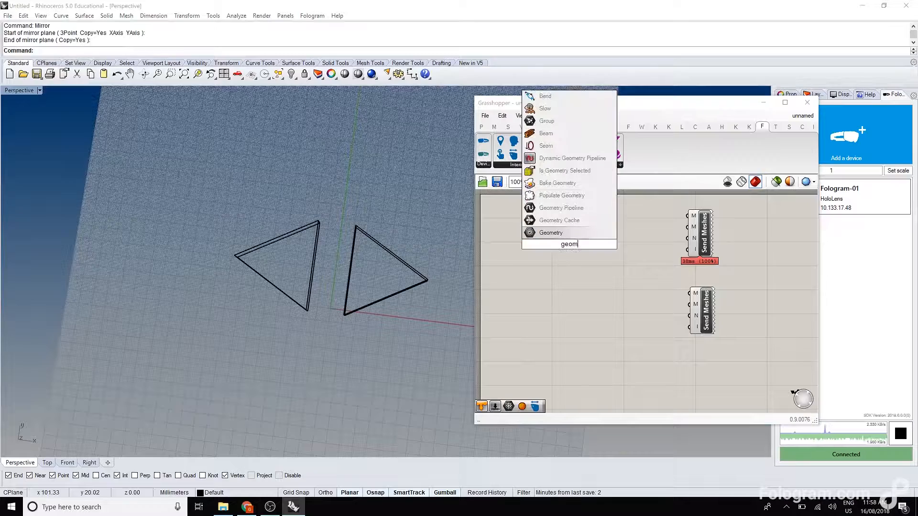
pyautogui.click(574, 232)
pyautogui.rightClick(601, 218)
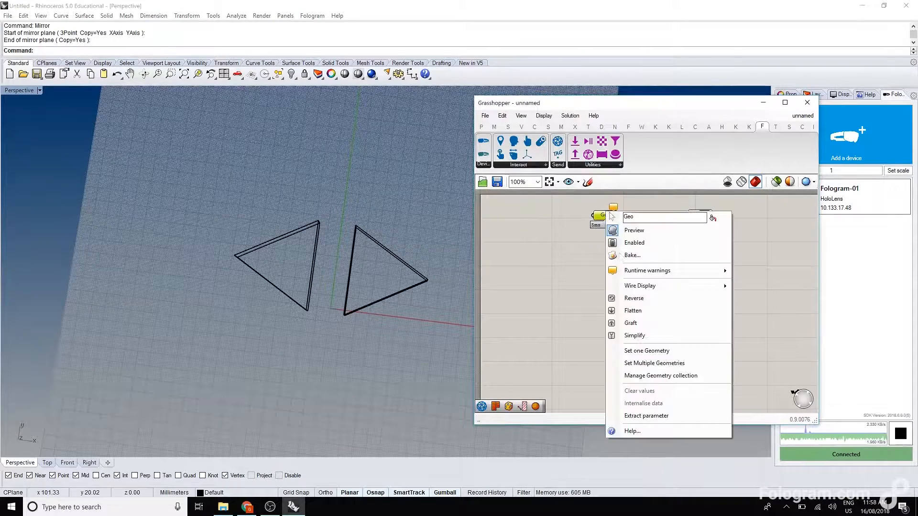
pyautogui.click(636, 351)
pyautogui.click(379, 243)
# - Duplicate the Geometry parameter beside the lower Send Meshes component and reference the mirrored prism in the copy
pyautogui.keyDown('alt'); pyautogui.moveTo(606, 215); pyautogui.dragTo(608, 289); pyautogui.keyUp('alt')
pyautogui.rightClick(608, 290)
pyautogui.click(665, 410)
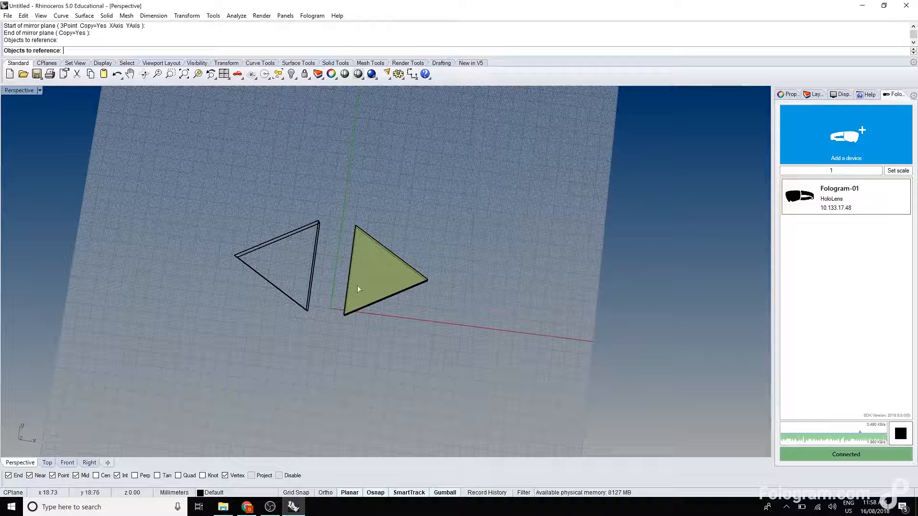
pyautogui.click(301, 227)
pyautogui.click(605, 220)
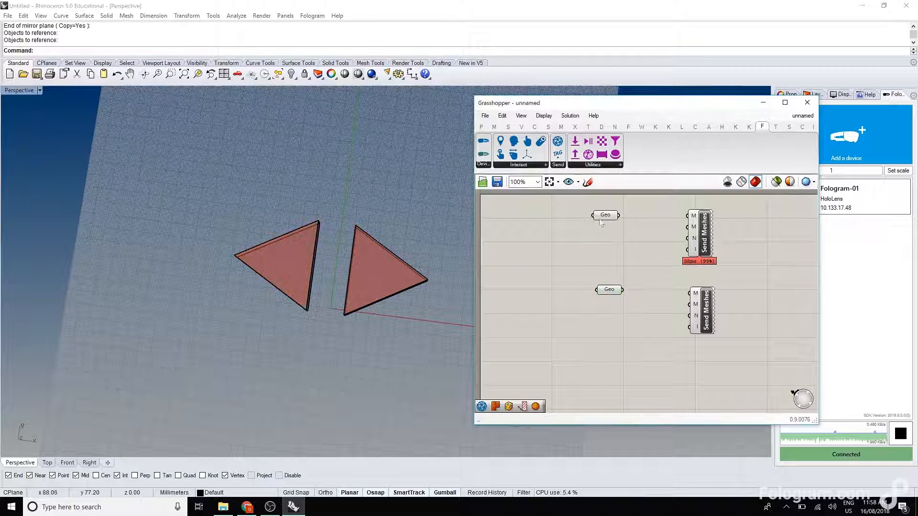
# - Hide both extruded triangular prisms in the Rhino viewport
pyautogui.moveTo(377, 342); pyautogui.dragTo(220, 201)
pyautogui.write('Hide')
pyautogui.press('Return')
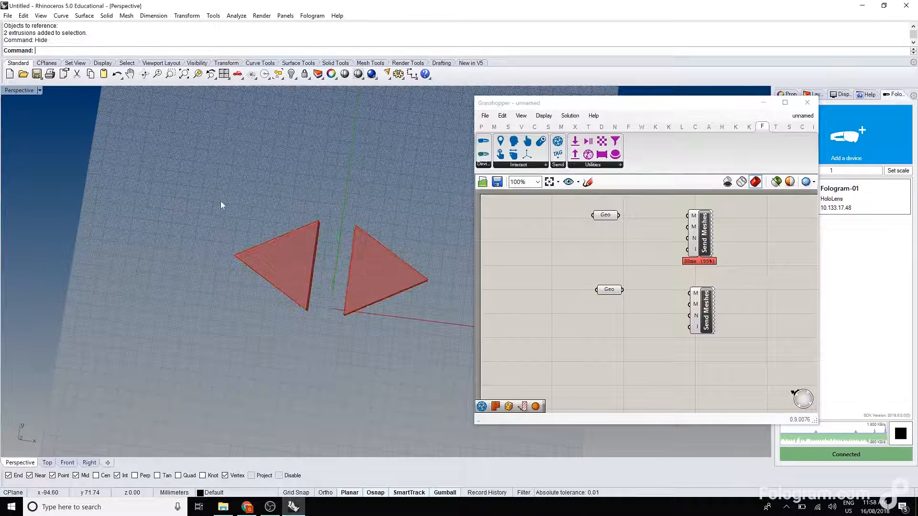
pyautogui.moveTo(338, 334); pyautogui.dragTo(408, 239, button='right')
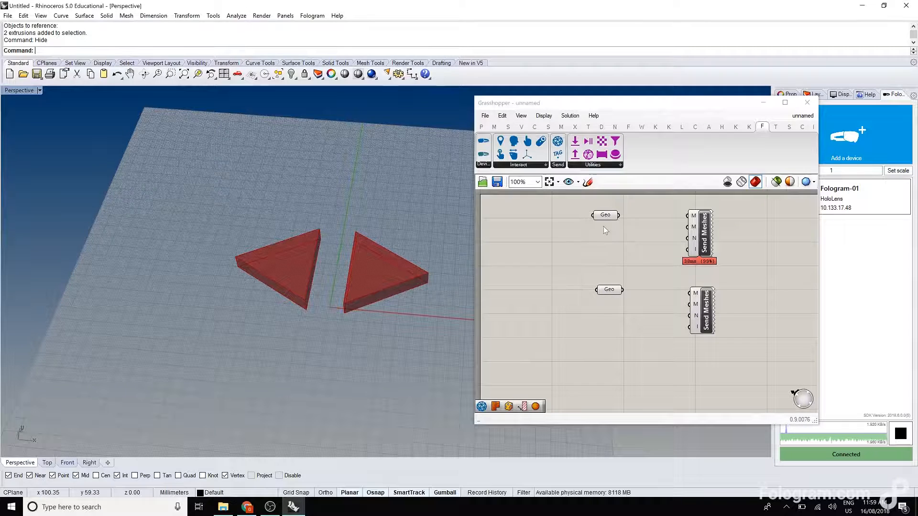
# - Connect each Geometry parameter to the first M input of its neighbouring Send Meshes component
pyautogui.click(686, 215)
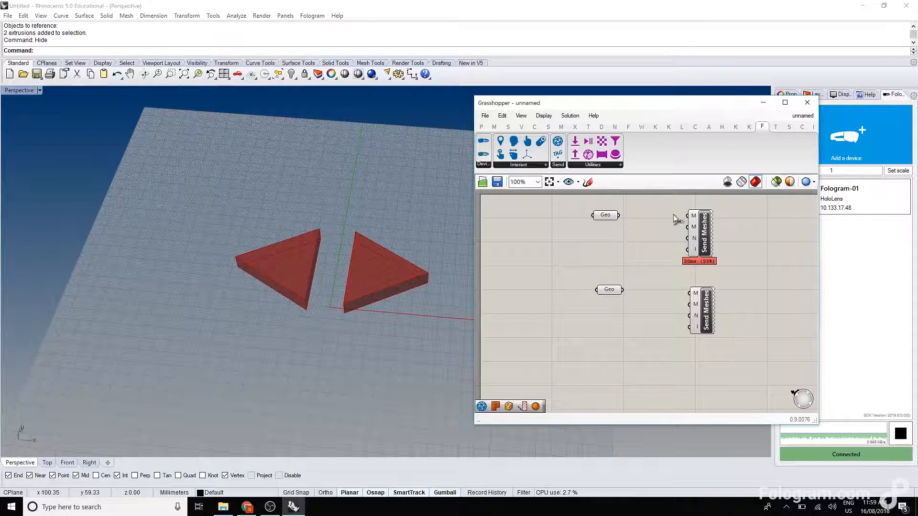
pyautogui.moveTo(688, 216); pyautogui.dragTo(619, 215)
pyautogui.moveTo(623, 290); pyautogui.dragTo(690, 293)
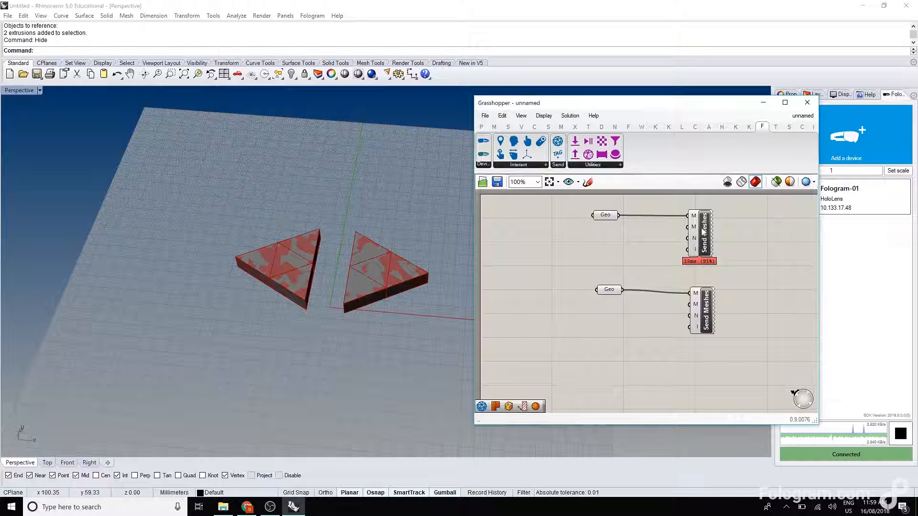
# - Add a Colour Swatch, connect it to the second M input of the upper Send Meshes, and set it to red
pyautogui.doubleClick(633, 228)
pyautogui.write('swat')
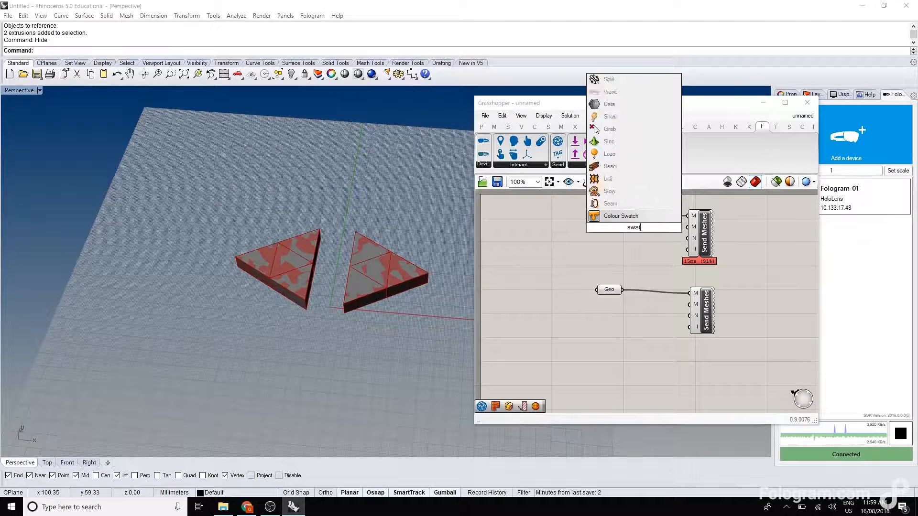
pyautogui.click(620, 216)
pyautogui.moveTo(657, 228); pyautogui.dragTo(696, 228)
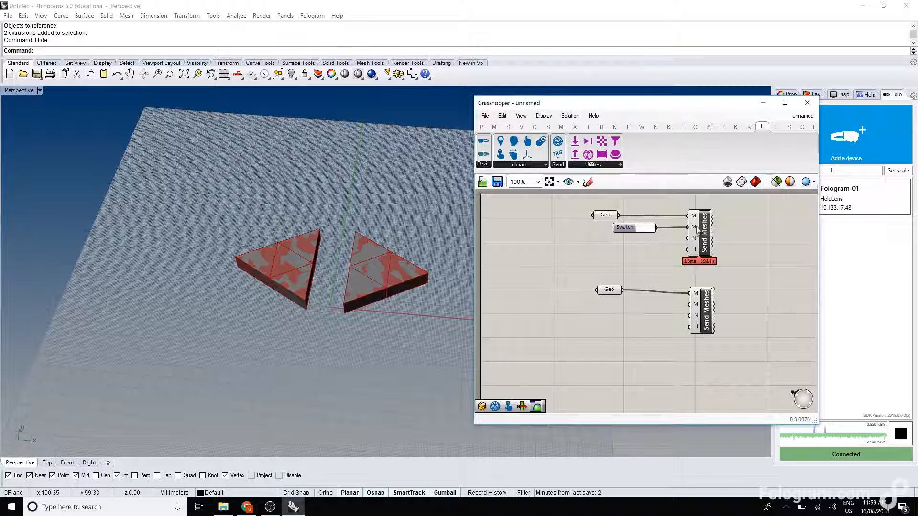
pyautogui.click(642, 229)
# - Feed a second swatch, set to light blue, into the lower Send Meshes' second M input and align both swatches under their Geometry parameters
pyautogui.moveTo(656, 266); pyautogui.dragTo(690, 305)
pyautogui.click(617, 243)
pyautogui.click(644, 316)
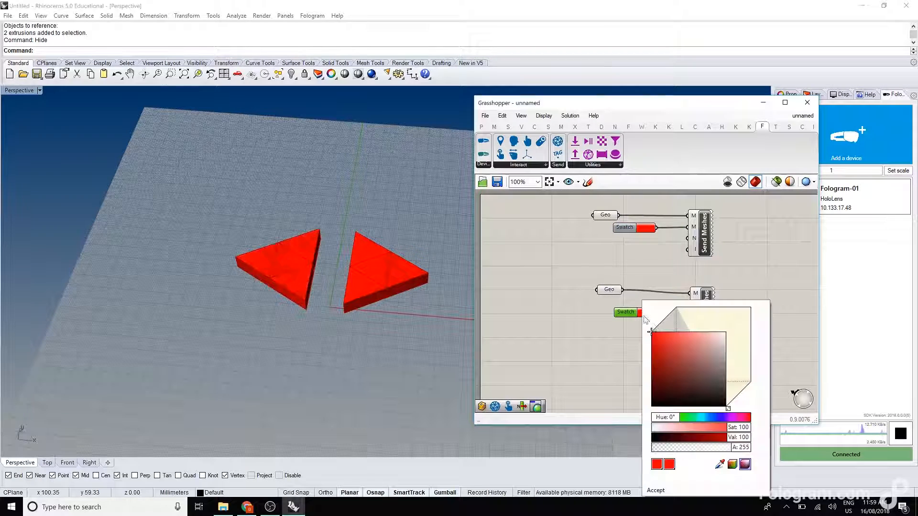
pyautogui.moveTo(671, 417); pyautogui.dragTo(706, 417)
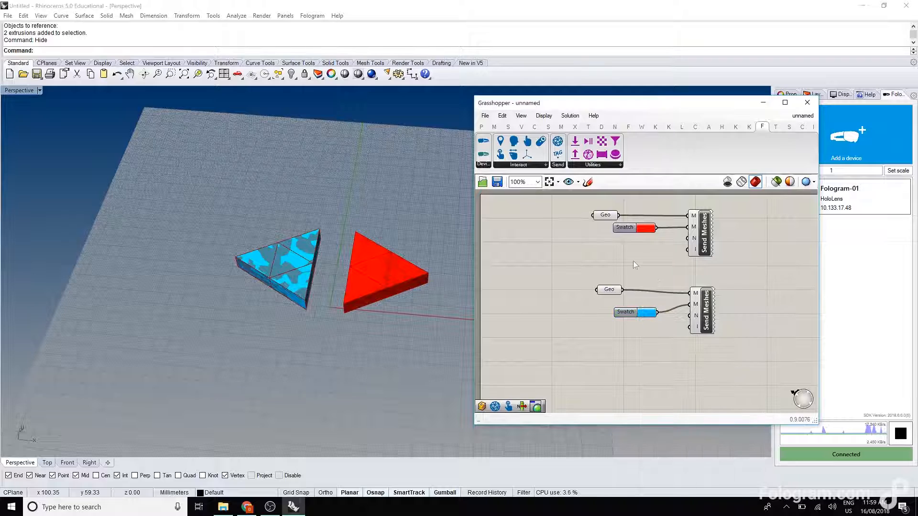
pyautogui.moveTo(627, 312); pyautogui.dragTo(611, 307)
pyautogui.moveTo(627, 229); pyautogui.dragTo(606, 228)
# - Add a small panel containing 1 and connect it to the N input of the upper Send Meshes component
pyautogui.doubleClick(607, 247)
pyautogui.write('panel')
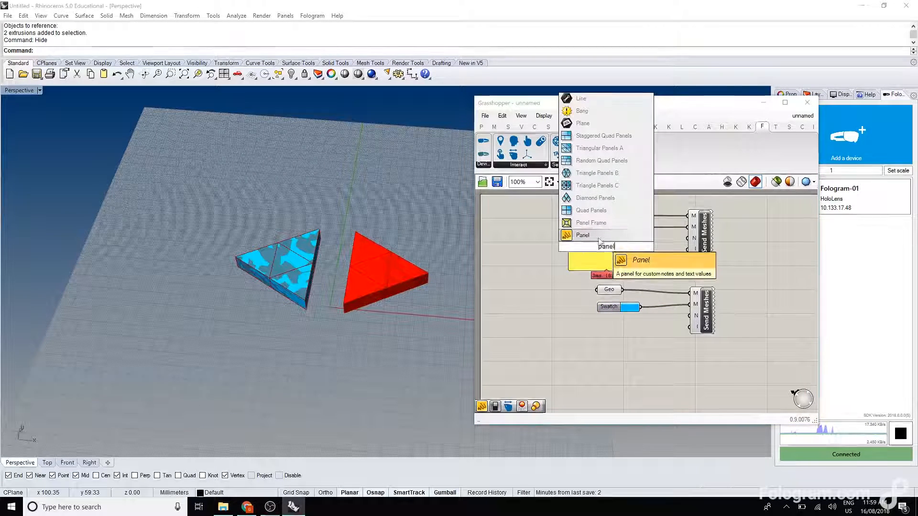
pyautogui.press('Return')
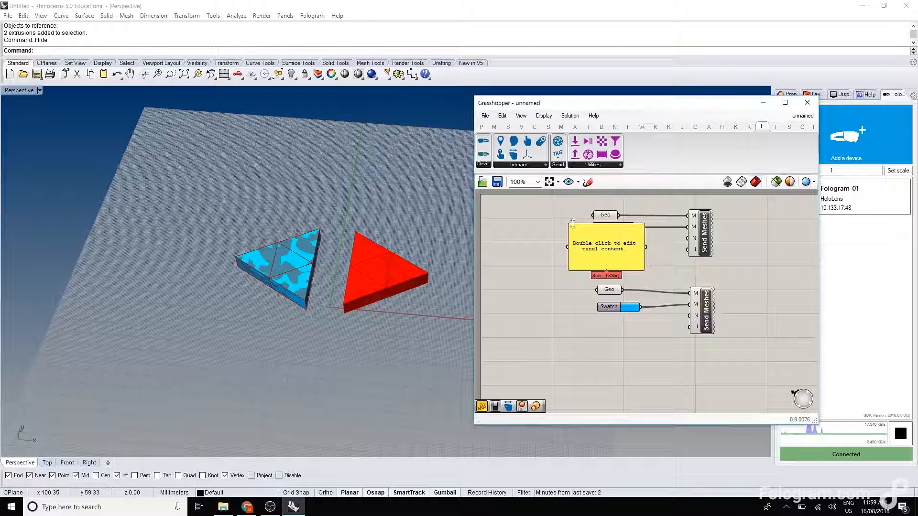
pyautogui.moveTo(569, 224); pyautogui.dragTo(605, 246)
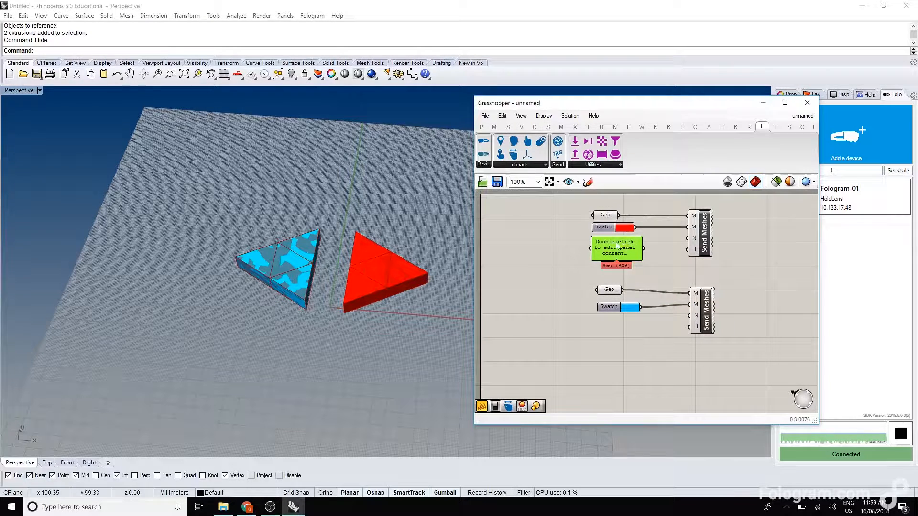
pyautogui.doubleClick(618, 248)
pyautogui.write('1')
pyautogui.click(641, 316)
pyautogui.moveTo(643, 248); pyautogui.dragTo(688, 239)
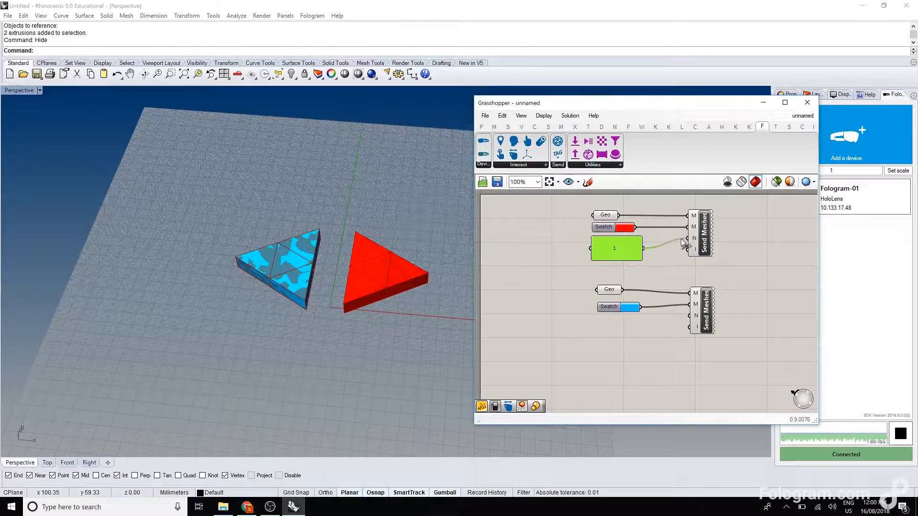
# - Connect a copy of the panel to the lower Send Meshes' N input and set its content to -1
pyautogui.moveTo(640, 257); pyautogui.dragTo(690, 318)
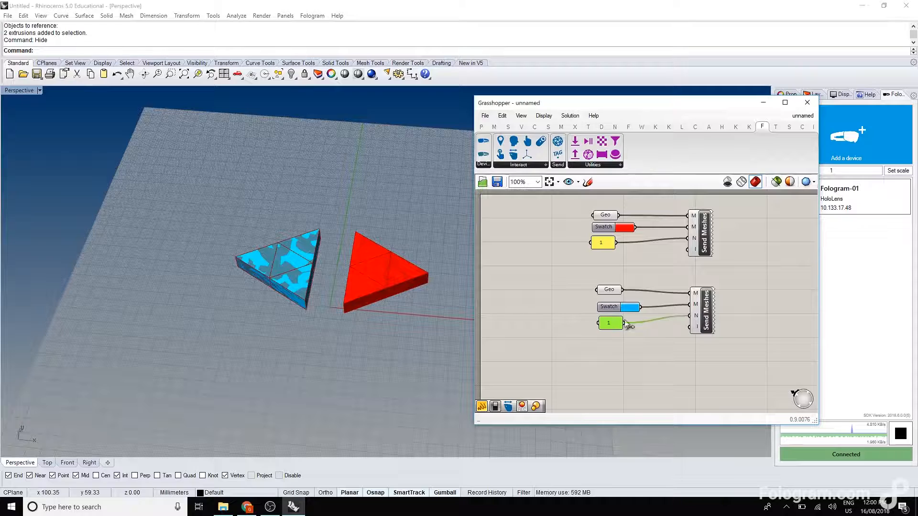
pyautogui.doubleClick(611, 324)
pyautogui.press('Left')
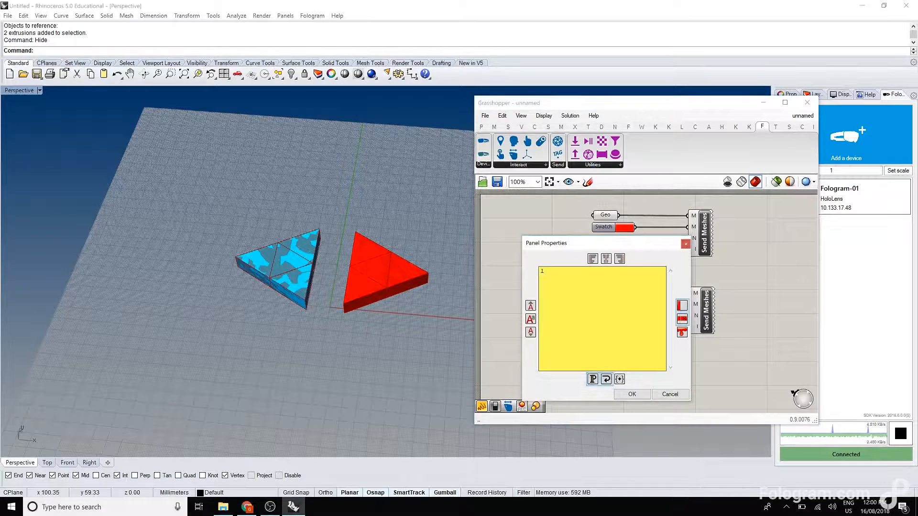
pyautogui.write('-')
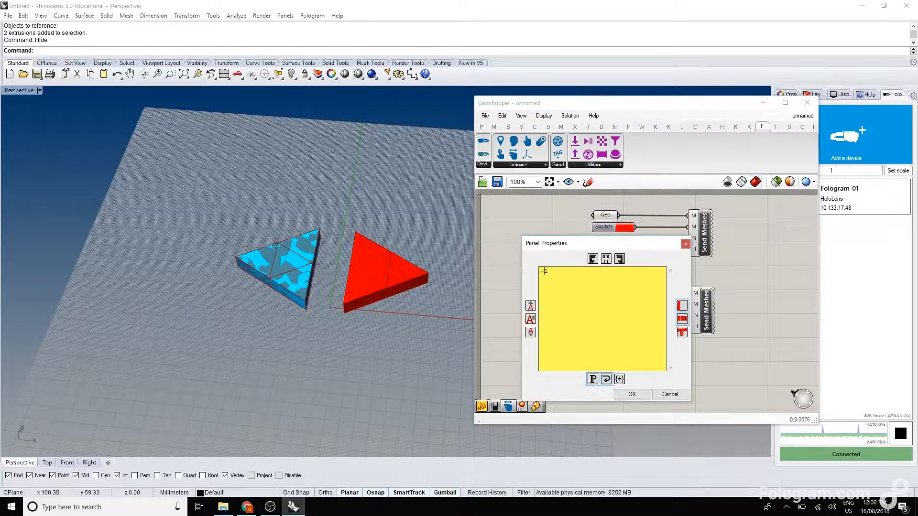
pyautogui.click(632, 394)
# - Add a Boolean Toggle, connect it to the I inputs of both Send Meshes components, and set it to True
pyautogui.doubleClick(594, 258)
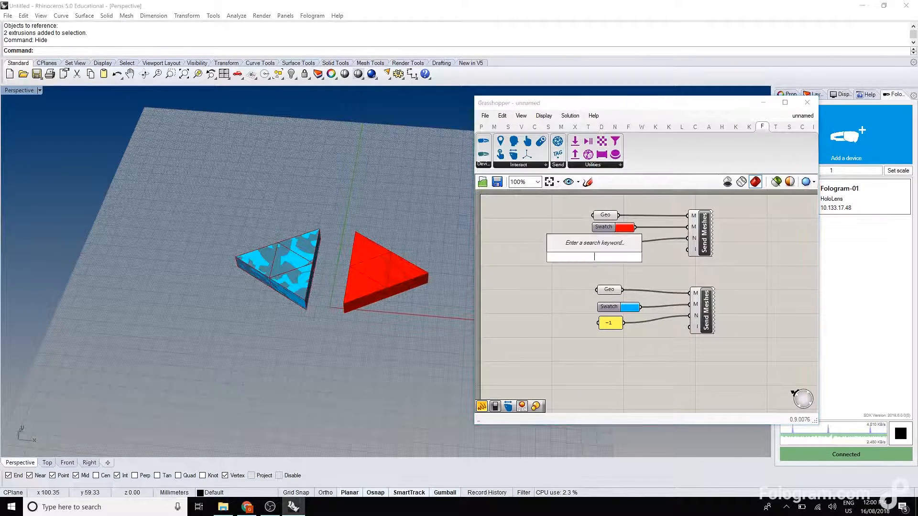
pyautogui.write('togg')
pyautogui.click(582, 233)
pyautogui.moveTo(621, 257); pyautogui.dragTo(688, 249)
pyautogui.moveTo(621, 258); pyautogui.dragTo(689, 327)
pyautogui.doubleClick(610, 257)
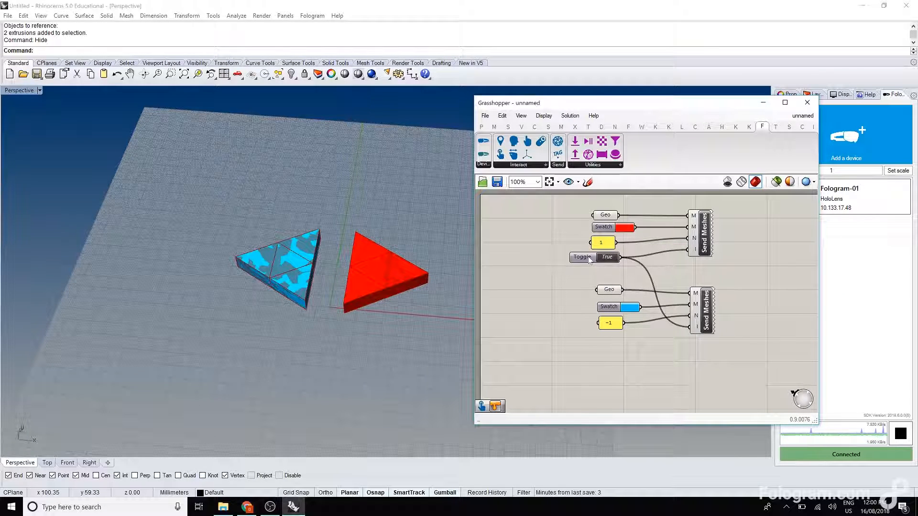
pyautogui.moveTo(590, 259); pyautogui.dragTo(590, 270)
# - Move the whole Grasshopper definition sideways to free canvas space after the Send Meshes components
pyautogui.click(698, 268)
pyautogui.moveTo(765, 359); pyautogui.dragTo(529, 199)
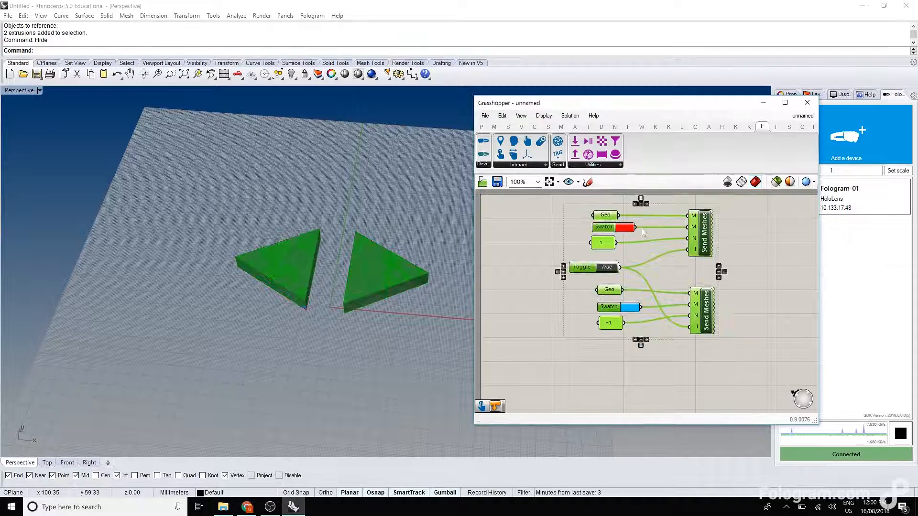
pyautogui.moveTo(703, 230); pyautogui.dragTo(603, 228)
pyautogui.click(669, 222)
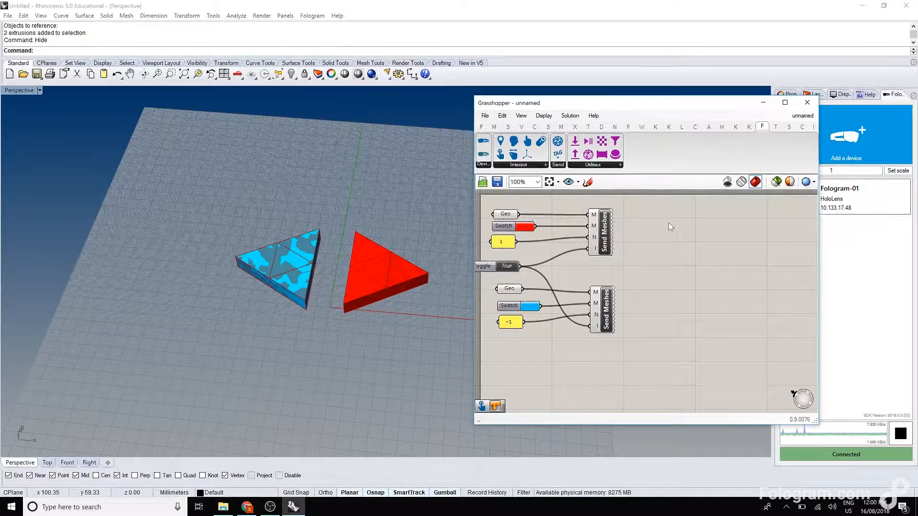
# - Switch to the Windows Device Portal in the browser, start a Mixed Reality Capture recording, and return to Grasshopper
pyautogui.click(247, 508)
pyautogui.click(233, 7)
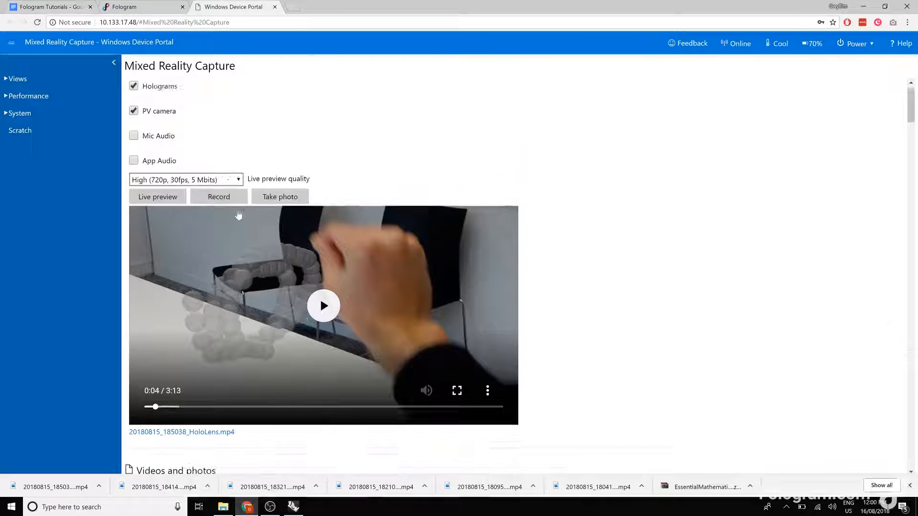
pyautogui.click(238, 215)
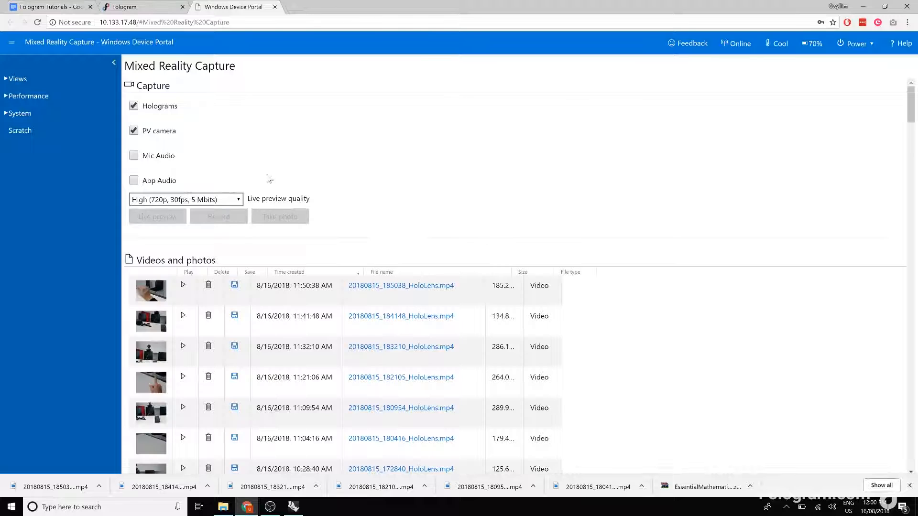
pyautogui.click(863, 7)
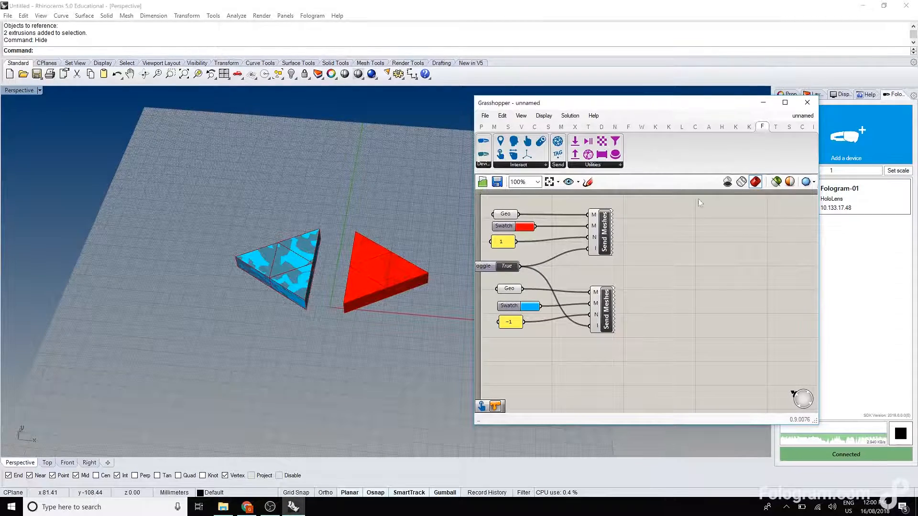
# - Add a Track Clicks component on the free canvas beside the Send Meshes components
pyautogui.moveTo(628, 311); pyautogui.dragTo(681, 270, button='right')
pyautogui.moveTo(762, 268); pyautogui.dragTo(686, 304, button='right')
pyautogui.doubleClick(694, 253)
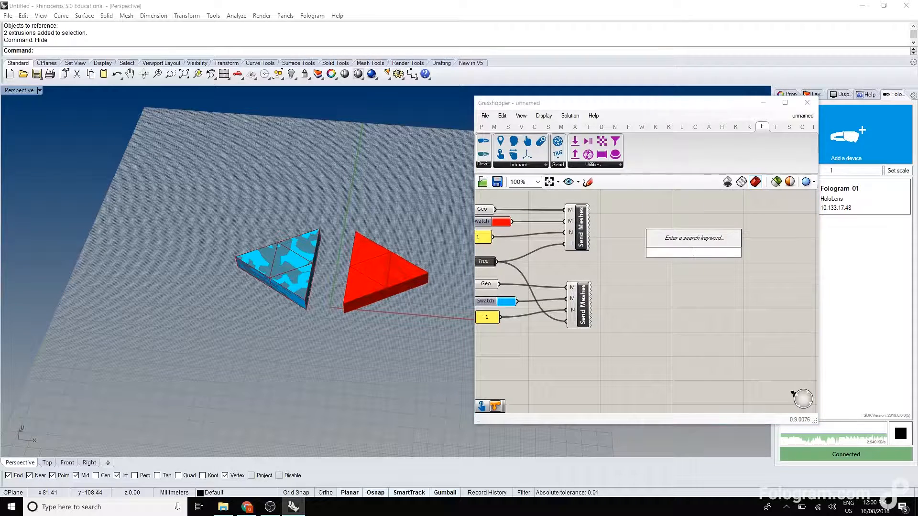
pyautogui.write('track clicks')
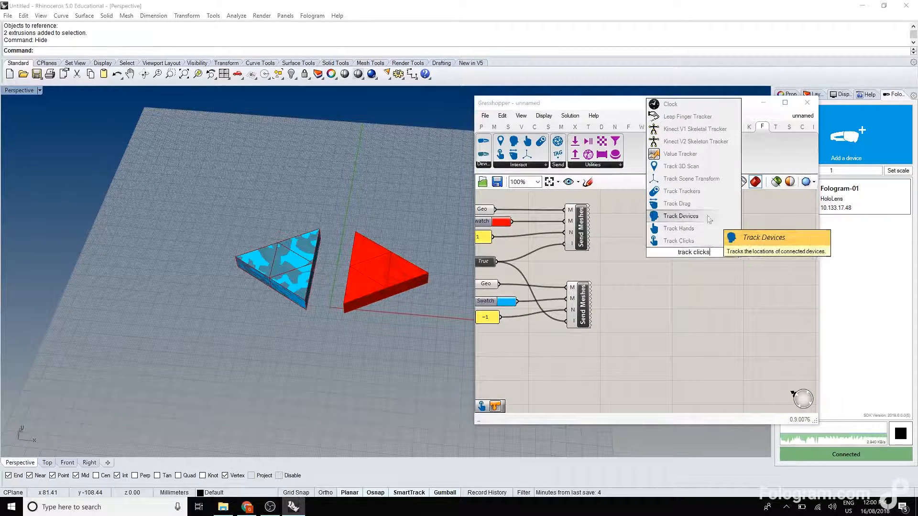
pyautogui.click(679, 240)
# - Add a panel, connect it to the Track Clicks O output, and shrink it to a compact size
pyautogui.moveTo(761, 266); pyautogui.dragTo(683, 266, button='right')
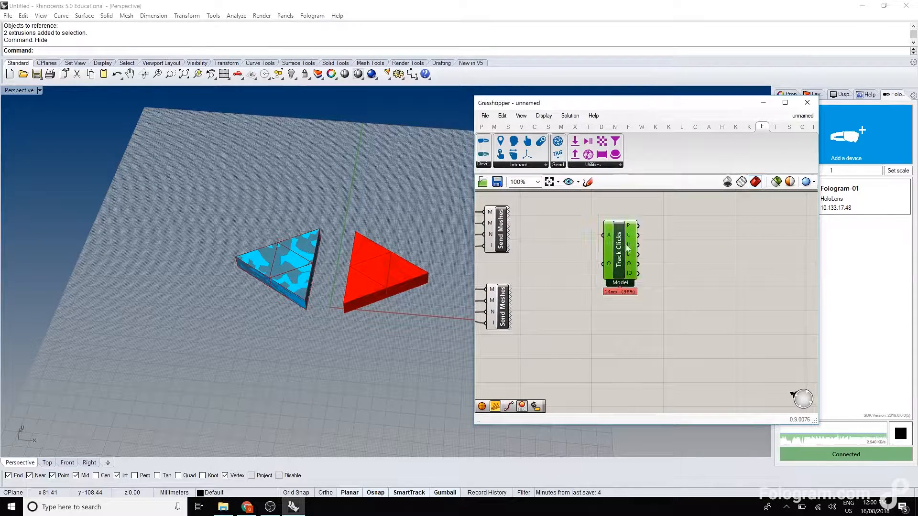
pyautogui.doubleClick(684, 266)
pyautogui.write('panel')
pyautogui.press('Return')
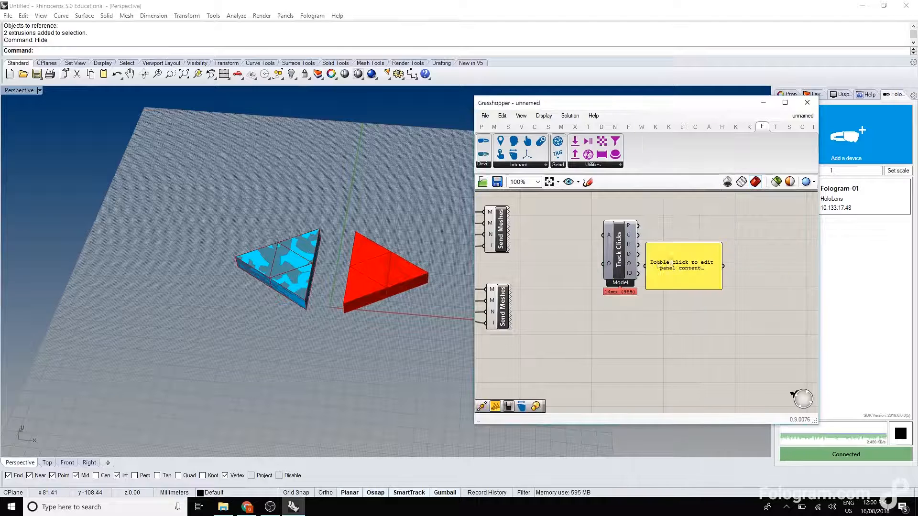
pyautogui.moveTo(638, 263); pyautogui.dragTo(692, 266)
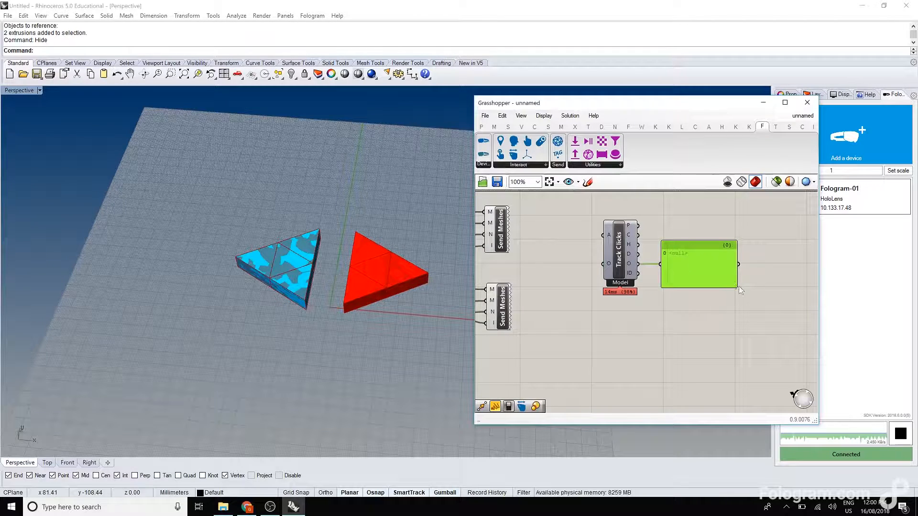
pyautogui.moveTo(739, 286); pyautogui.dragTo(702, 270)
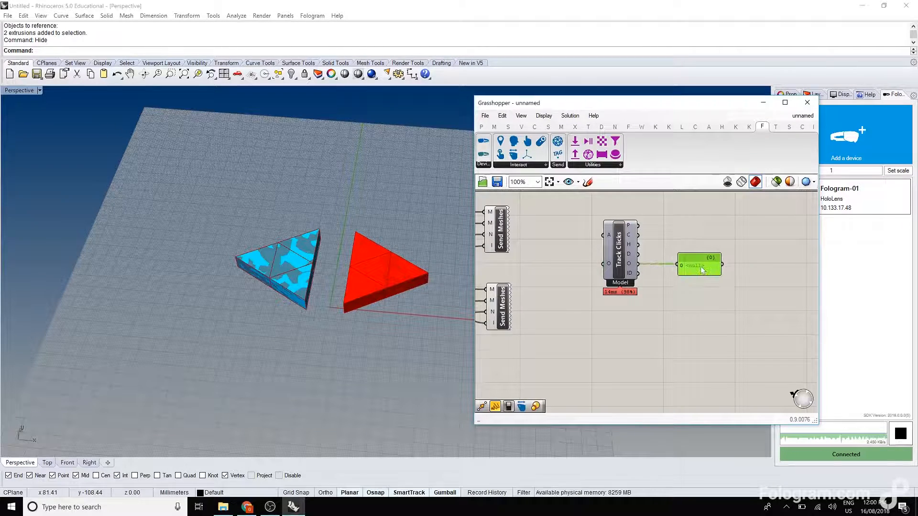
pyautogui.scroll(1, 703, 271)
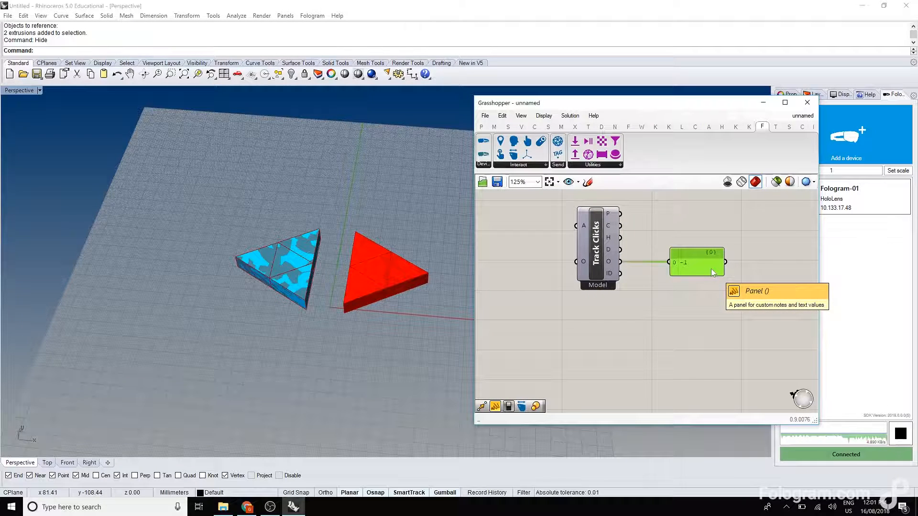
pyautogui.moveTo(709, 273); pyautogui.dragTo(702, 273)
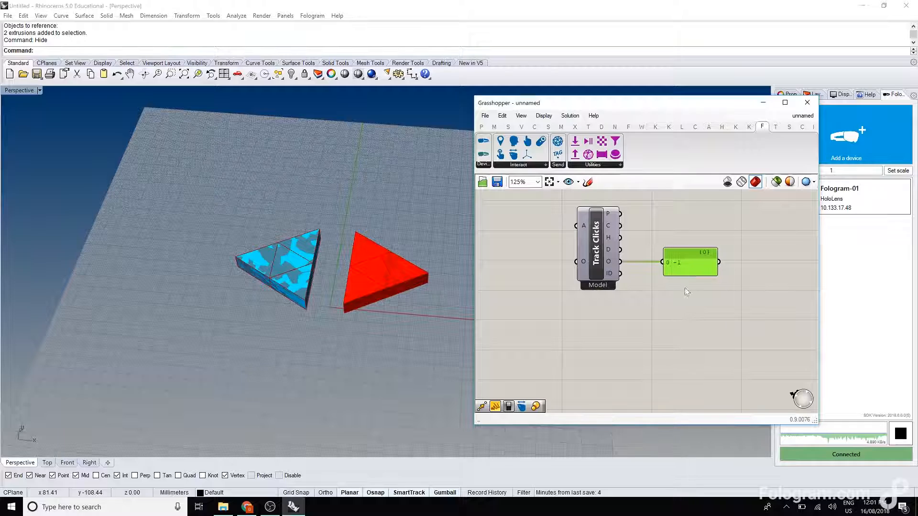
# - Add a Number parameter below the panel and connect the Track Clicks O output to it
pyautogui.doubleClick(684, 288)
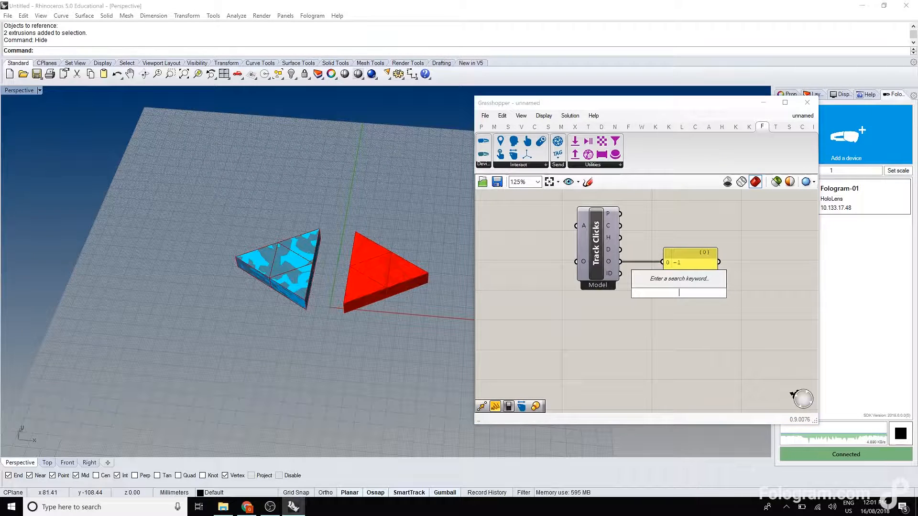
pyautogui.write('number')
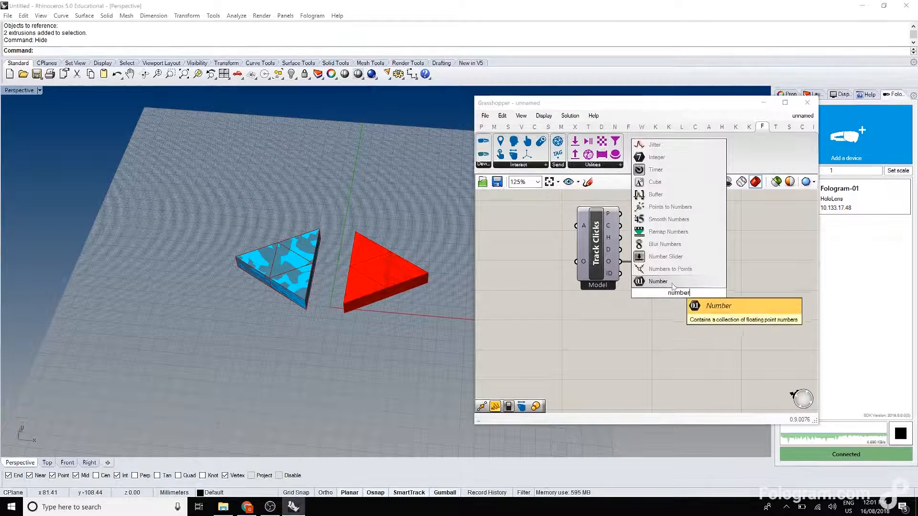
pyautogui.click(673, 282)
pyautogui.moveTo(620, 262); pyautogui.dragTo(669, 287)
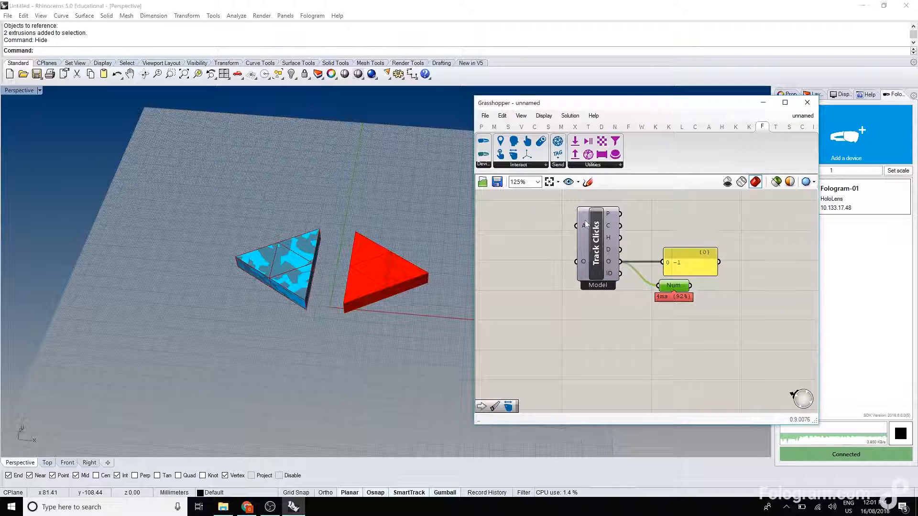
# - Change the locally defined Boolean value of the Track Clicks component's All Clicks (A) input
pyautogui.moveTo(586, 225)
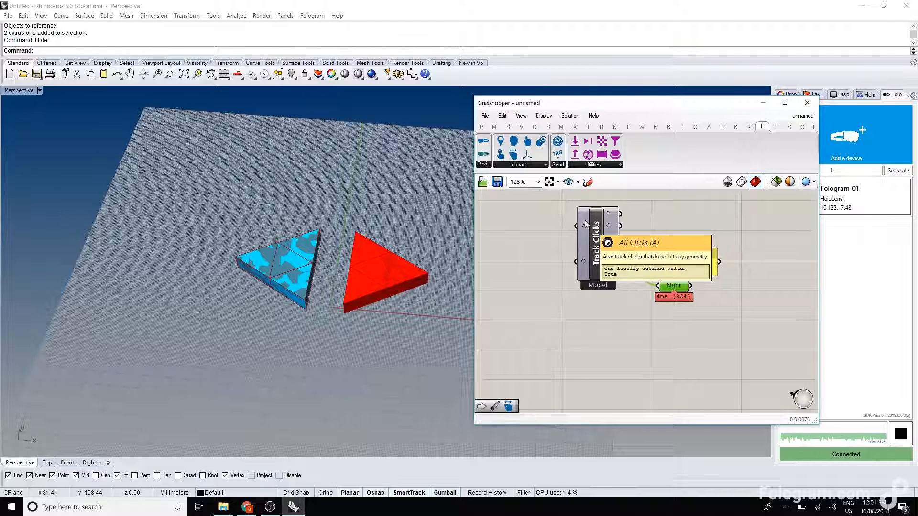
pyautogui.rightClick(586, 224)
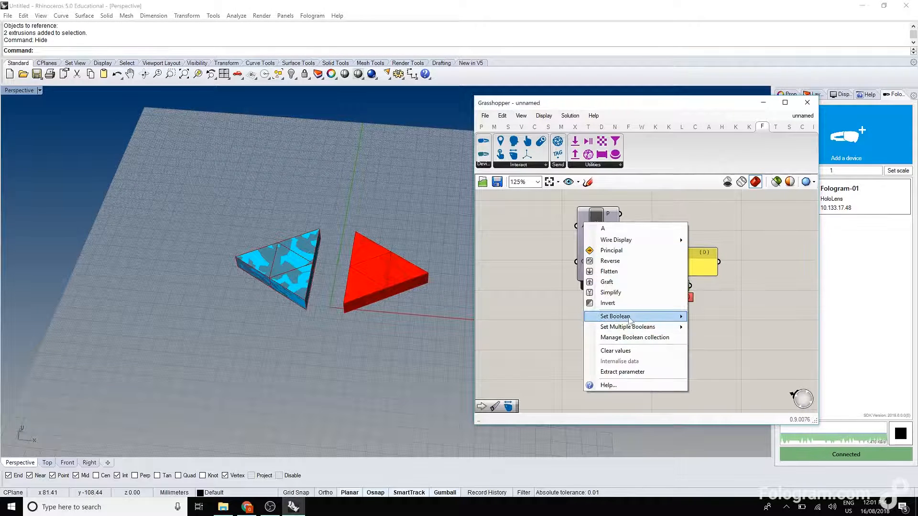
pyautogui.click(700, 327)
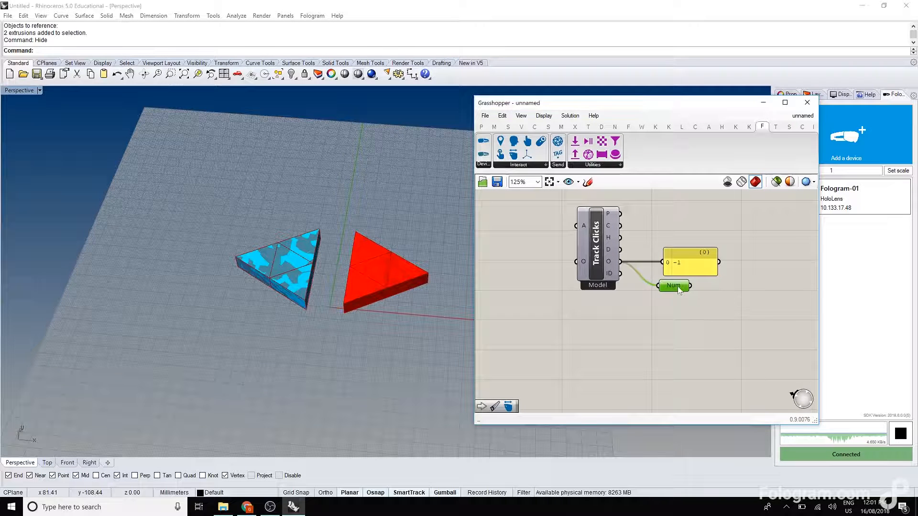
pyautogui.moveTo(679, 290)
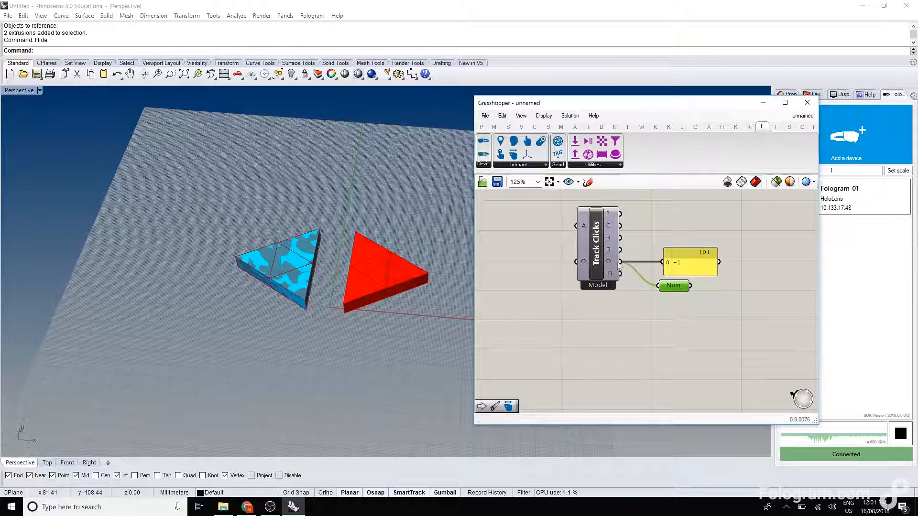
pyautogui.moveTo(617, 261)
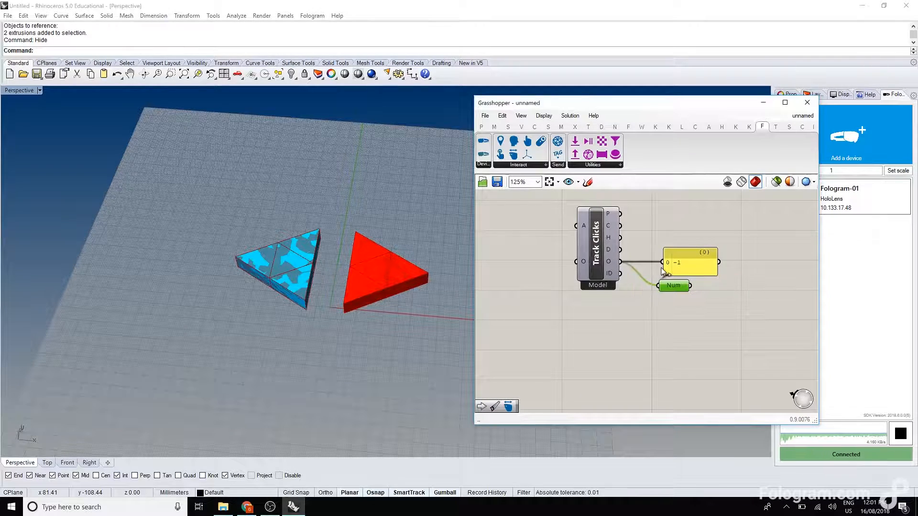
# - Add a Data Recorder fed by the Number parameter and connect its output to the panel
pyautogui.moveTo(581, 252); pyautogui.dragTo(737, 289, button='right')
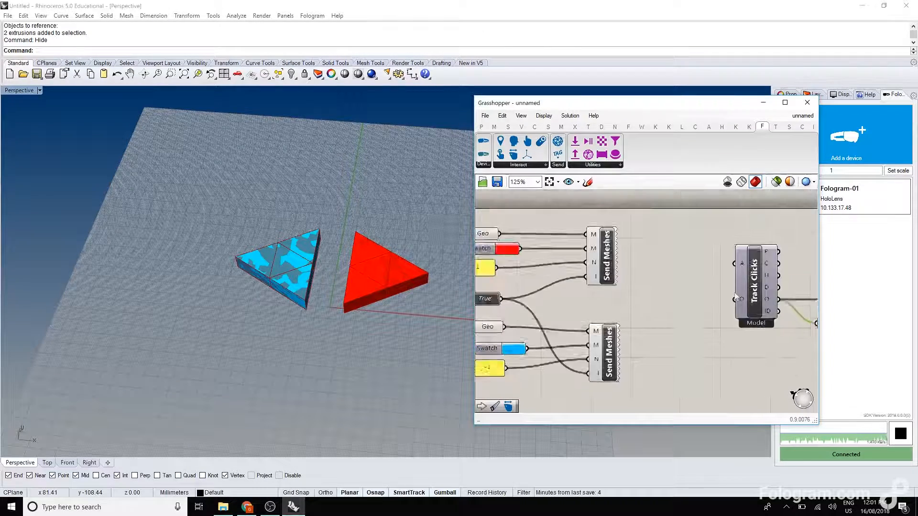
pyautogui.scroll(-2, 613, 304)
pyautogui.scroll(3, 725, 303)
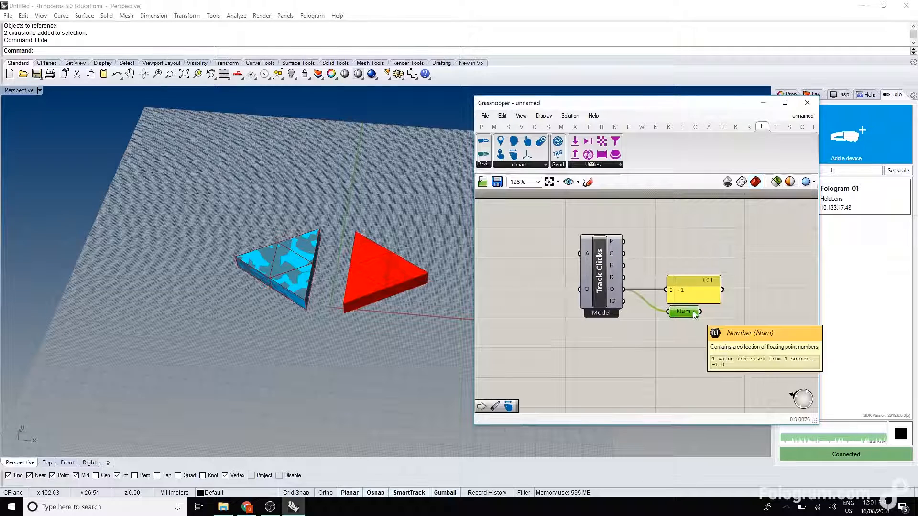
pyautogui.doubleClick(738, 317)
pyautogui.write('record')
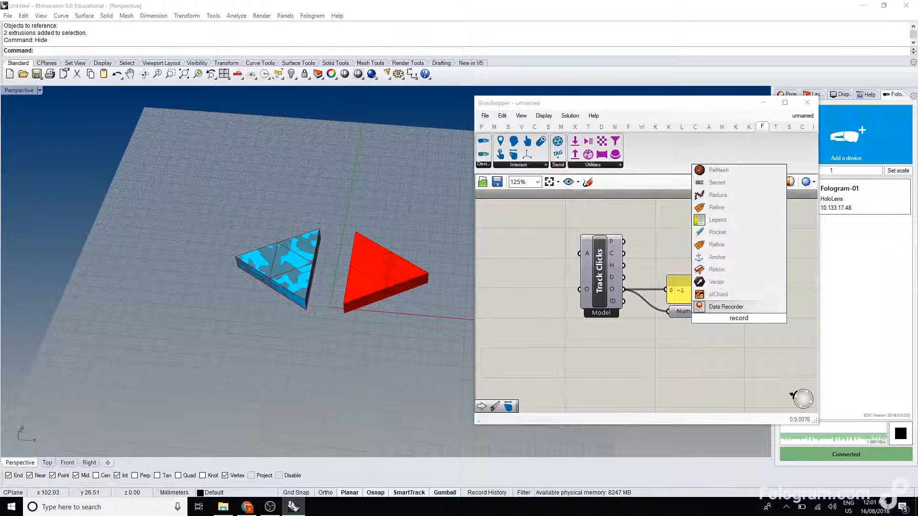
pyautogui.click(738, 307)
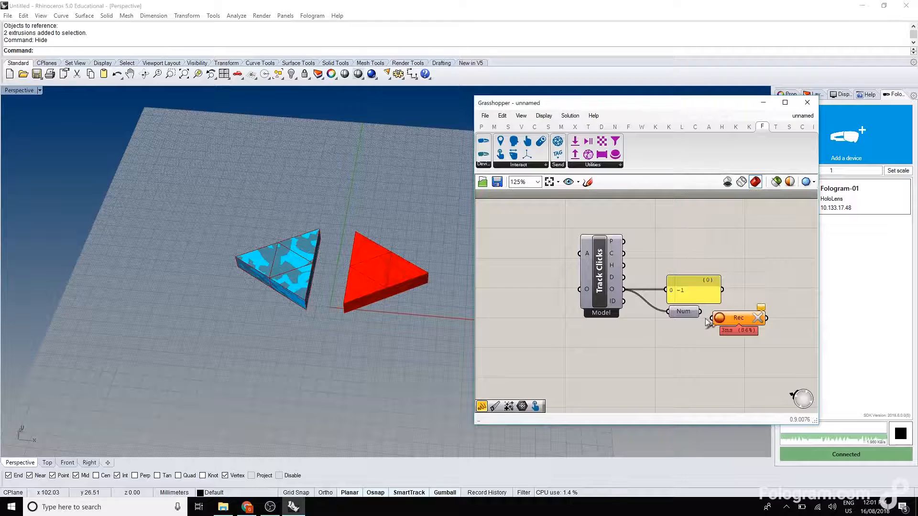
pyautogui.moveTo(622, 285); pyautogui.dragTo(729, 287)
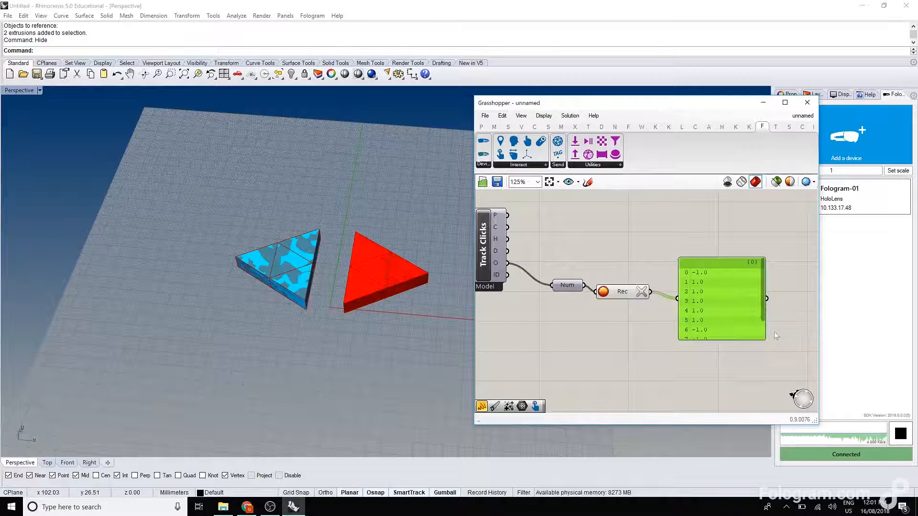
# - Enlarge the panel to fit the recorded list and line up Track Clicks, Number and Data Recorder in a row
pyautogui.moveTo(714, 340); pyautogui.dragTo(712, 399)
pyautogui.moveTo(518, 227); pyautogui.dragTo(569, 229, button='right')
pyautogui.moveTo(540, 237)
pyautogui.mouseDown()
pyautogui.moveTo(543, 255)
pyautogui.moveTo(534, 246)
pyautogui.moveTo(550, 244)
pyautogui.mouseUp()
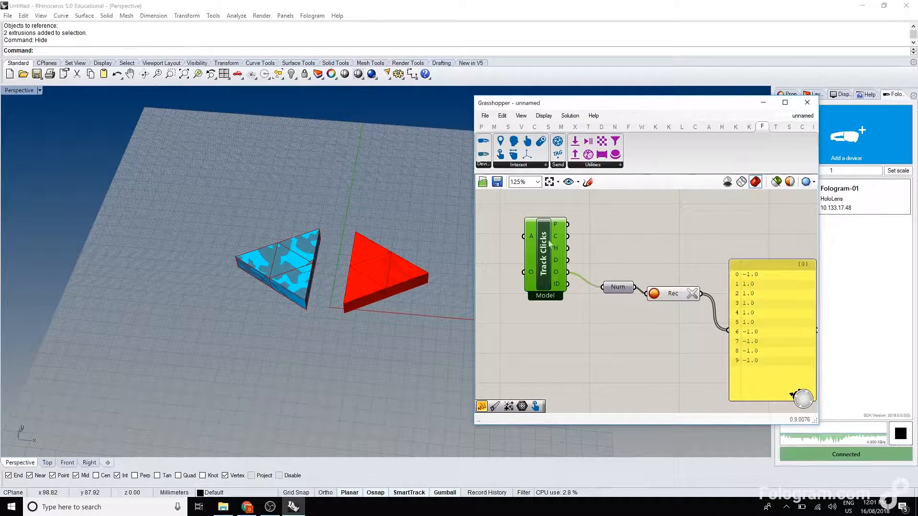
pyautogui.moveTo(614, 288); pyautogui.dragTo(607, 276)
pyautogui.moveTo(676, 299); pyautogui.dragTo(672, 286)
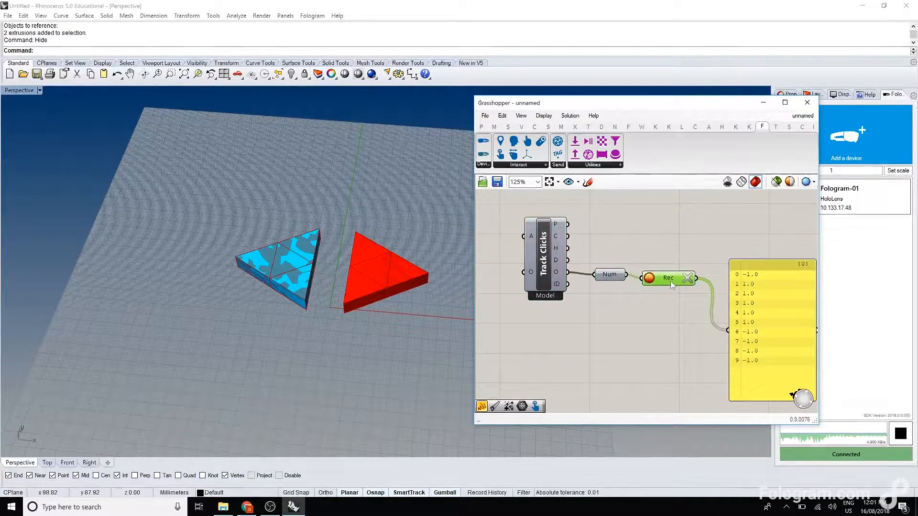
# - Move the panel level with the Data Recorder and stretch it to fit the whole recorded list
pyautogui.moveTo(671, 286); pyautogui.dragTo(584, 270, button='right')
pyautogui.click(670, 265)
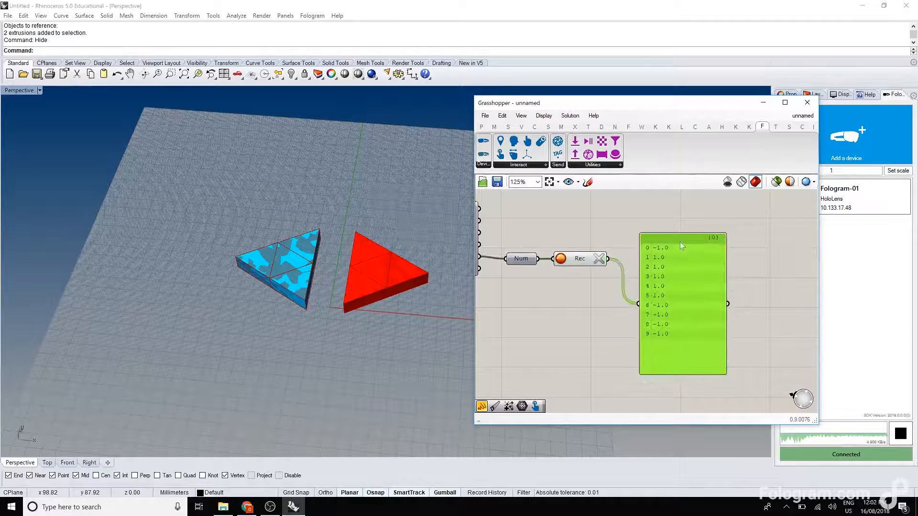
pyautogui.moveTo(669, 233); pyautogui.dragTo(670, 214)
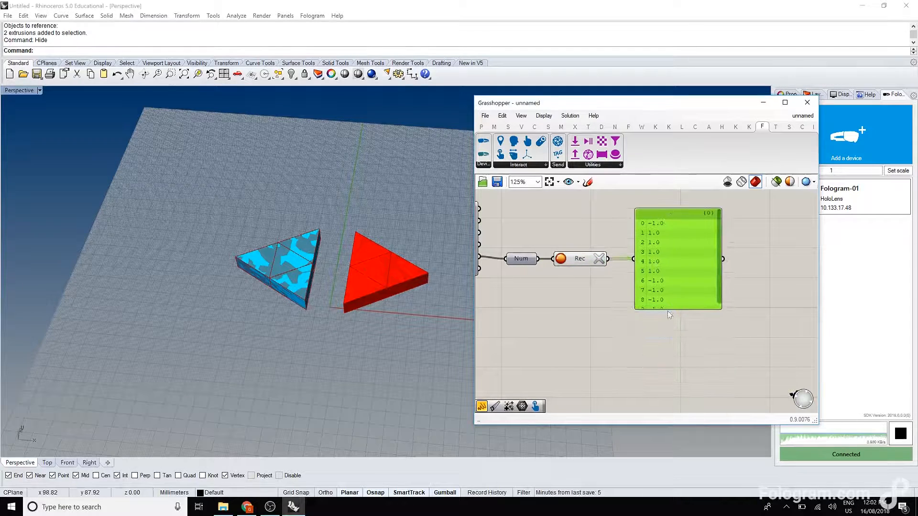
pyautogui.moveTo(665, 310); pyautogui.dragTo(662, 361)
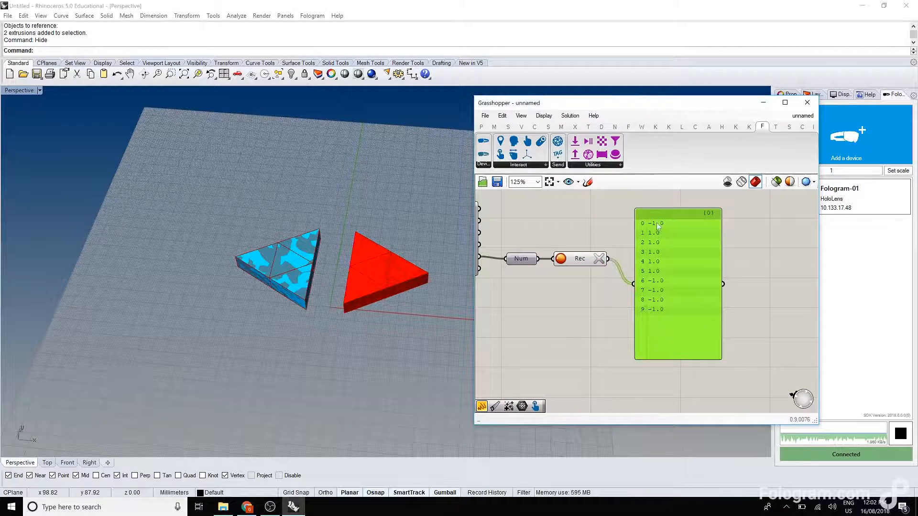
# - Delete the recorded values panel, add a Mass Addition component, and connect the Data Recorder output to its input
pyautogui.moveTo(655, 258); pyautogui.dragTo(652, 263, button='right')
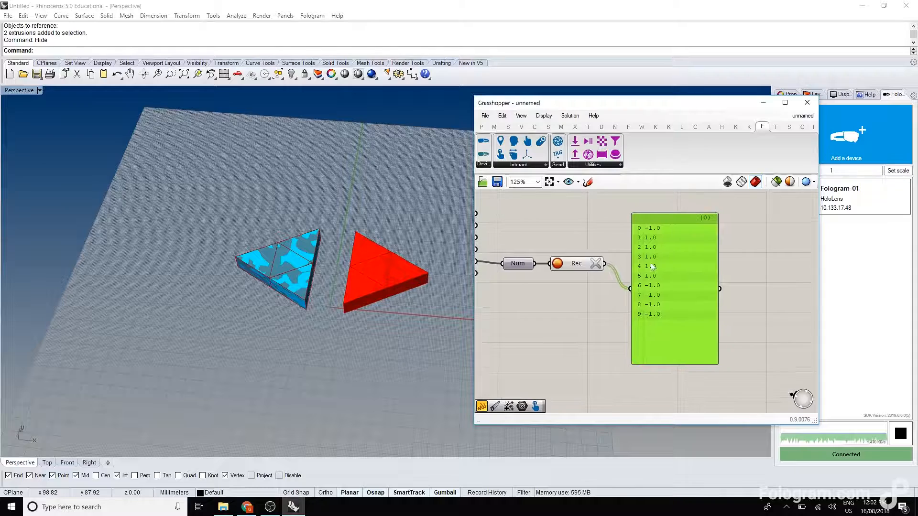
pyautogui.press('Delete')
pyautogui.doubleClick(642, 256)
pyautogui.write('mass')
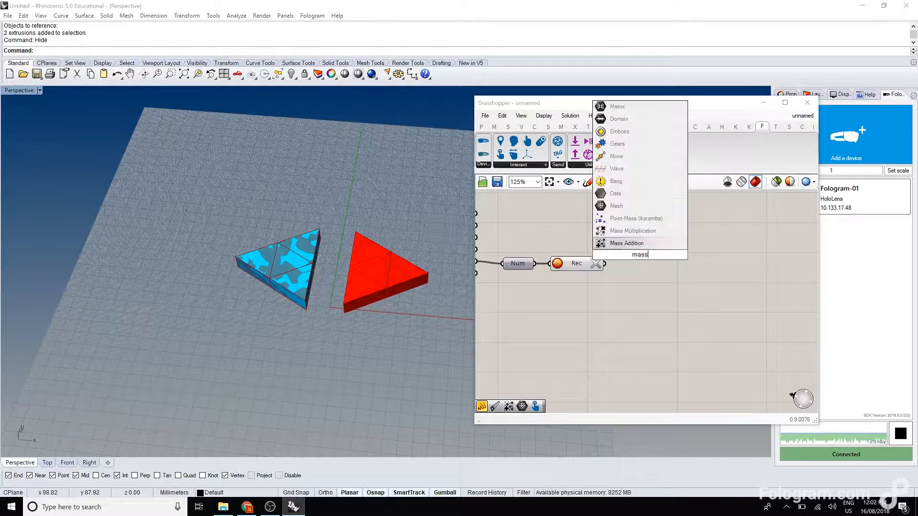
pyautogui.press('Return')
pyautogui.moveTo(604, 263); pyautogui.dragTo(644, 265)
# - Add a panel after Mass Addition and connect it to the R output
pyautogui.doubleClick(710, 265)
pyautogui.write('panel')
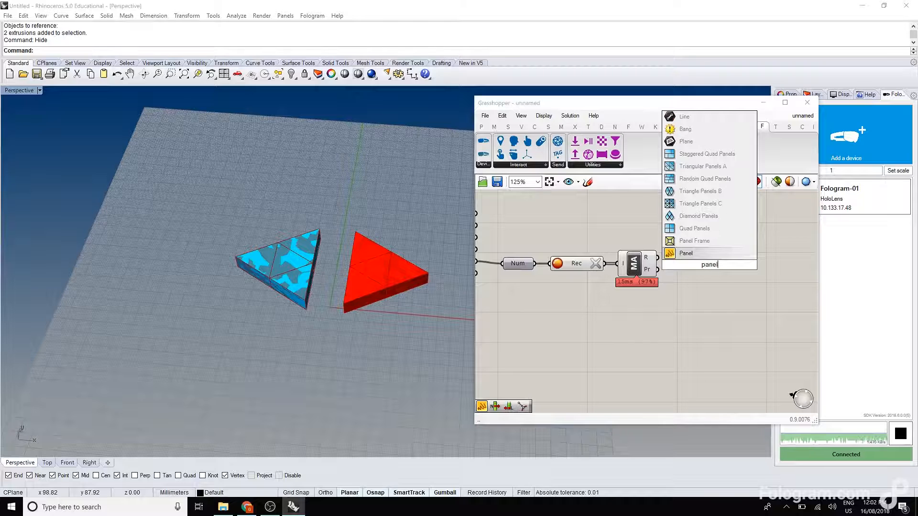
pyautogui.press('Return')
pyautogui.moveTo(667, 262); pyautogui.dragTo(668, 263)
pyautogui.moveTo(703, 268); pyautogui.dragTo(713, 261)
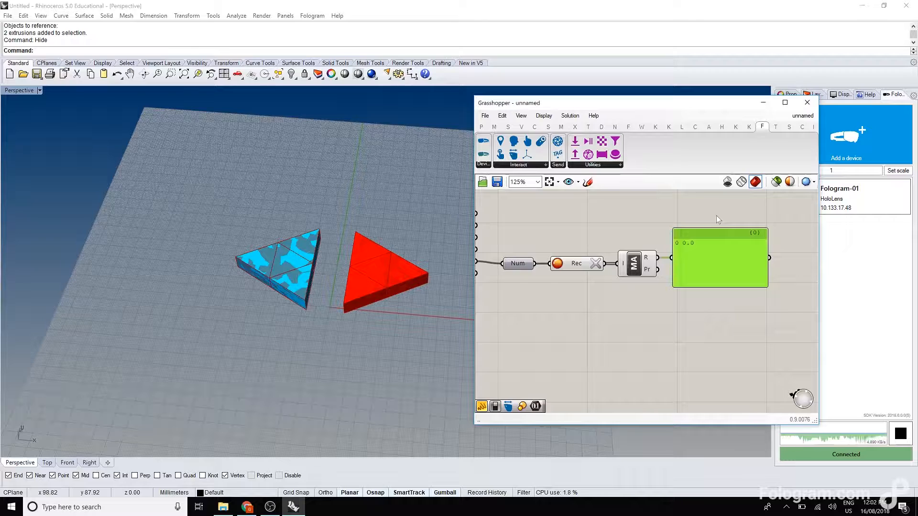
# - Add a Mesh Sphere component above the Mass Addition result panel
pyautogui.moveTo(694, 247); pyautogui.dragTo(627, 306, button='right')
pyautogui.scroll(-1, 696, 294)
pyautogui.scroll(-1, 727, 278)
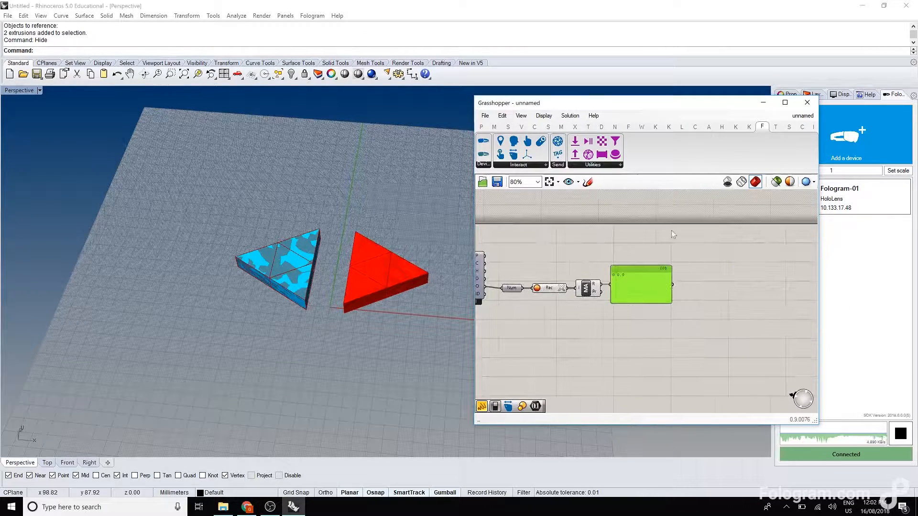
pyautogui.doubleClick(672, 230)
pyautogui.write('mesh sphere')
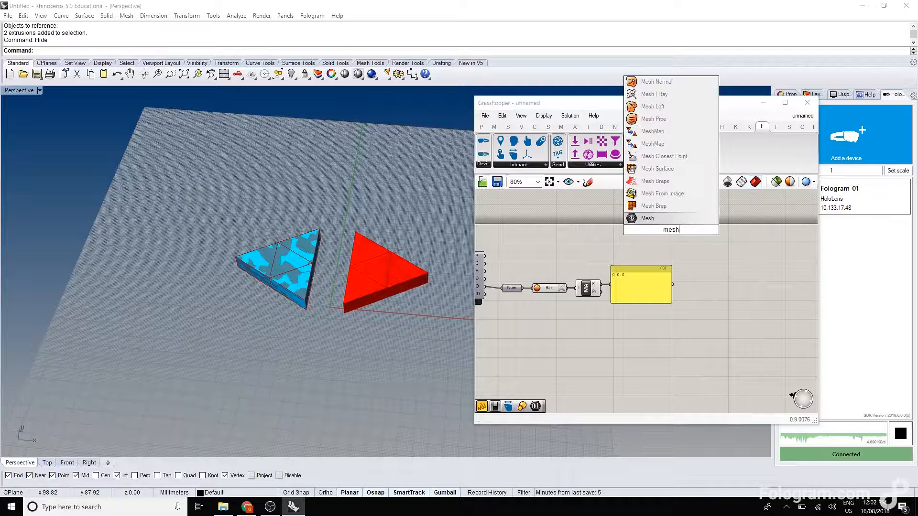
pyautogui.click(657, 206)
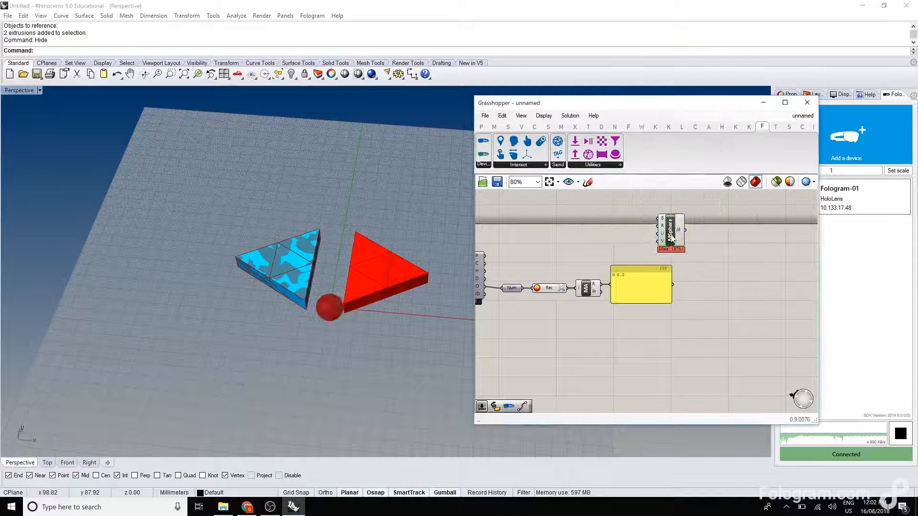
# - Create a number slider set to 150 and connect it to the Mesh Sphere's radius (R) input
pyautogui.scroll(2, 700, 239)
pyautogui.doubleClick(641, 227)
pyautogui.write('150')
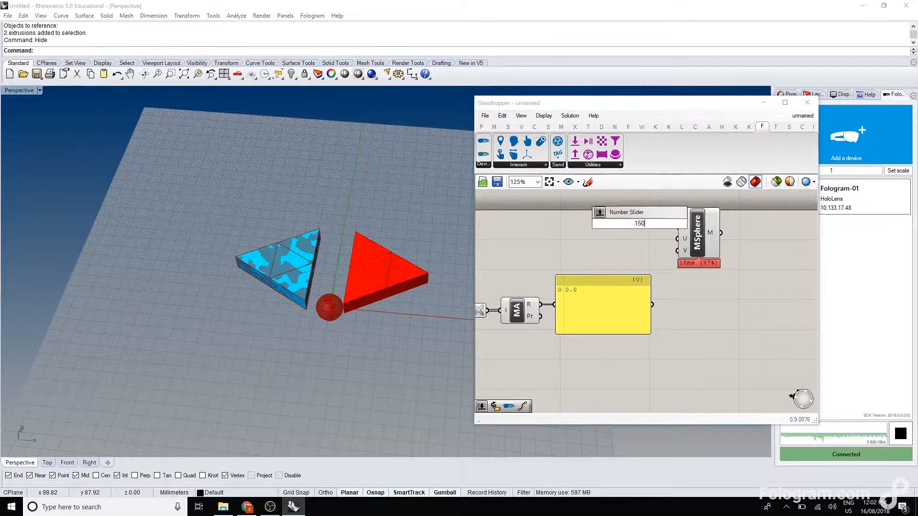
pyautogui.press('Return')
pyautogui.moveTo(668, 229); pyautogui.dragTo(627, 224)
# - Add a Contour component beside Mesh Sphere and connect the sphere's mesh (M) output to its shape (S) input
pyautogui.click(753, 226)
pyautogui.doubleClick(753, 227)
pyautogui.write('contour')
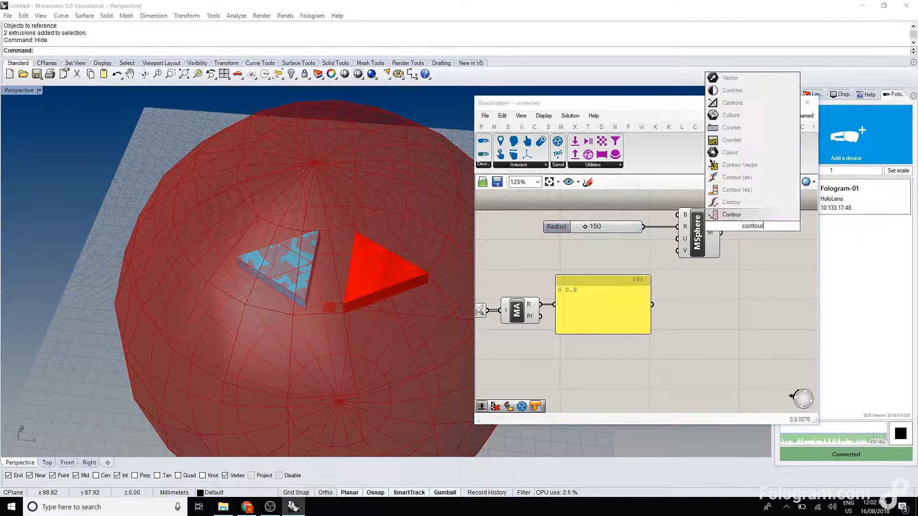
pyautogui.click(746, 214)
pyautogui.moveTo(747, 219); pyautogui.dragTo(778, 237)
pyautogui.doubleClick(713, 263)
pyautogui.write('z')
pyautogui.press('Return')
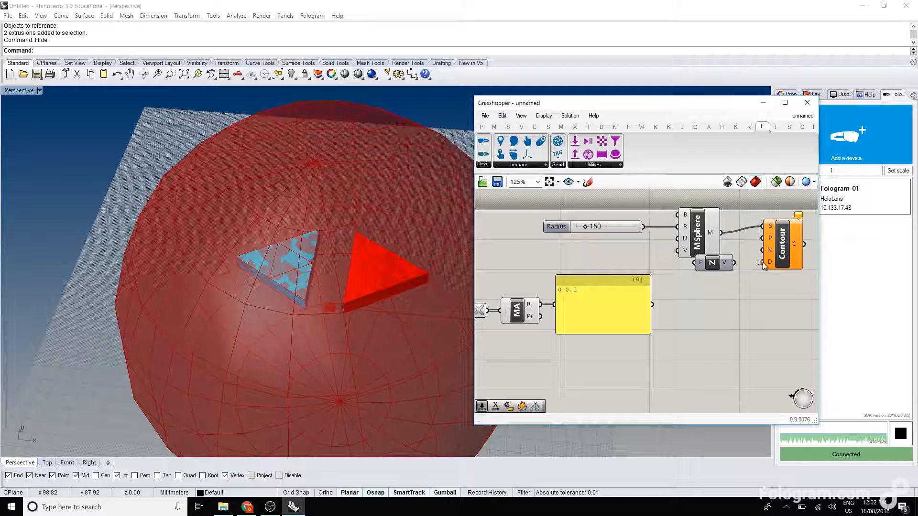
pyautogui.click(721, 266)
pyautogui.press('Delete')
# - Create a number slider set to 25 and connect it to the Contour component's distance (D) input
pyautogui.doubleClick(708, 273)
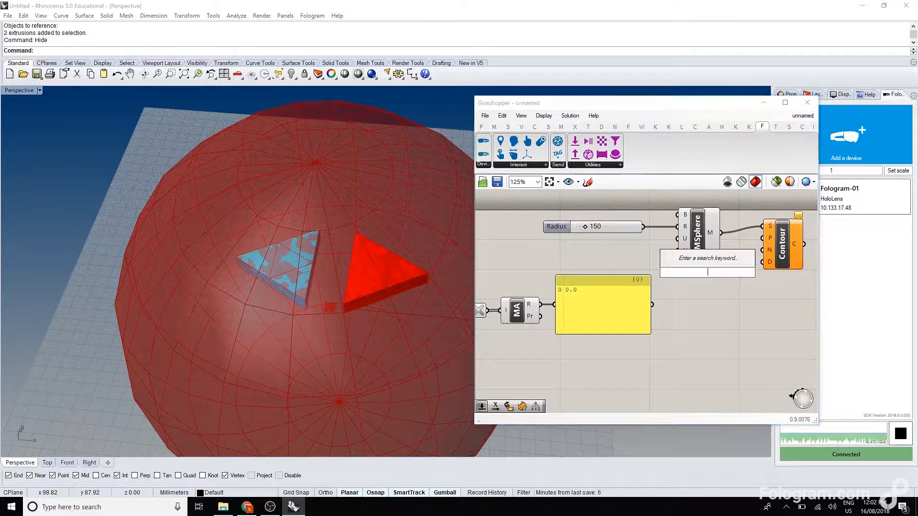
pyautogui.write('25')
pyautogui.press('Return')
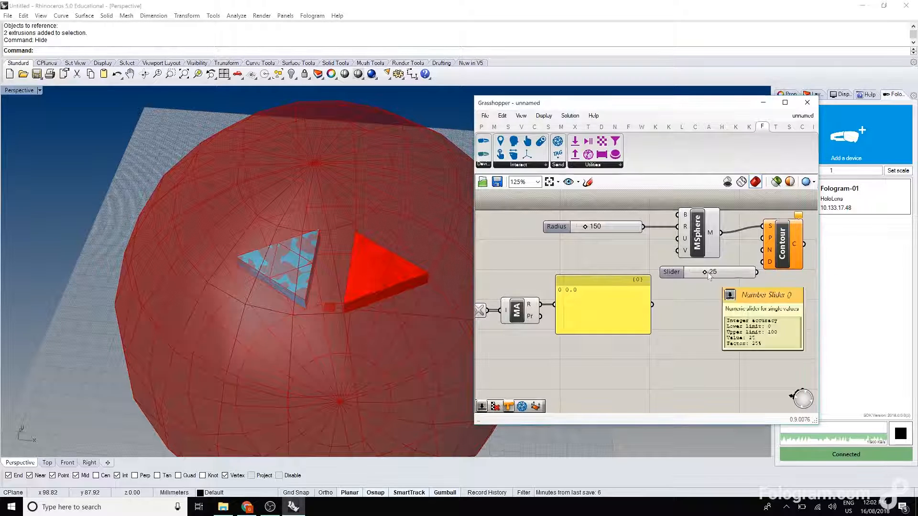
pyautogui.moveTo(763, 262); pyautogui.dragTo(702, 269)
pyautogui.click(785, 238)
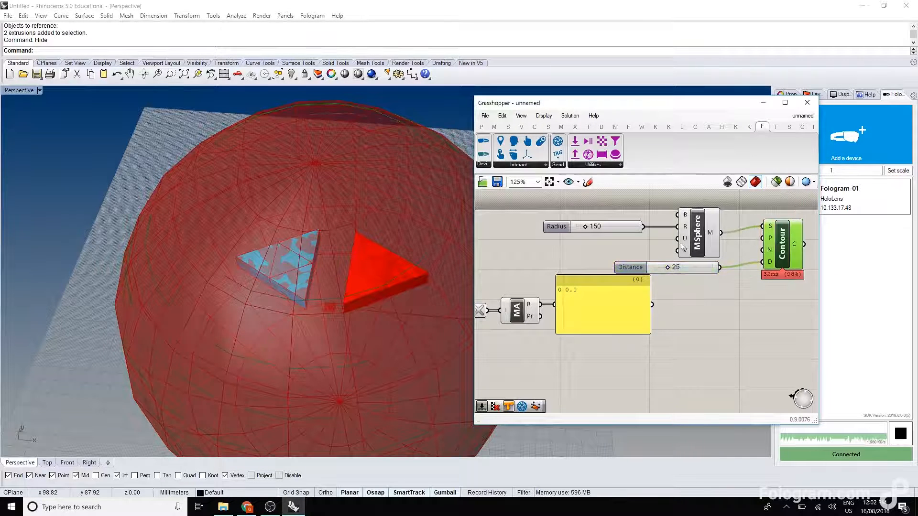
pyautogui.scroll(-6, 333, 277)
pyautogui.moveTo(333, 277); pyautogui.dragTo(345, 226, button='right')
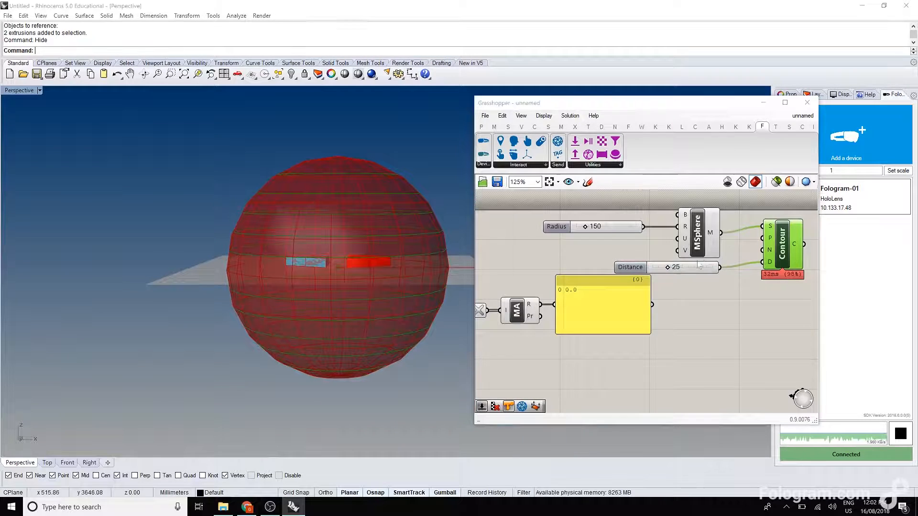
# - Add a List Item component and feed the flattened Contour output into its list (L) input
pyautogui.scroll(-2, 605, 291)
pyautogui.doubleClick(727, 319)
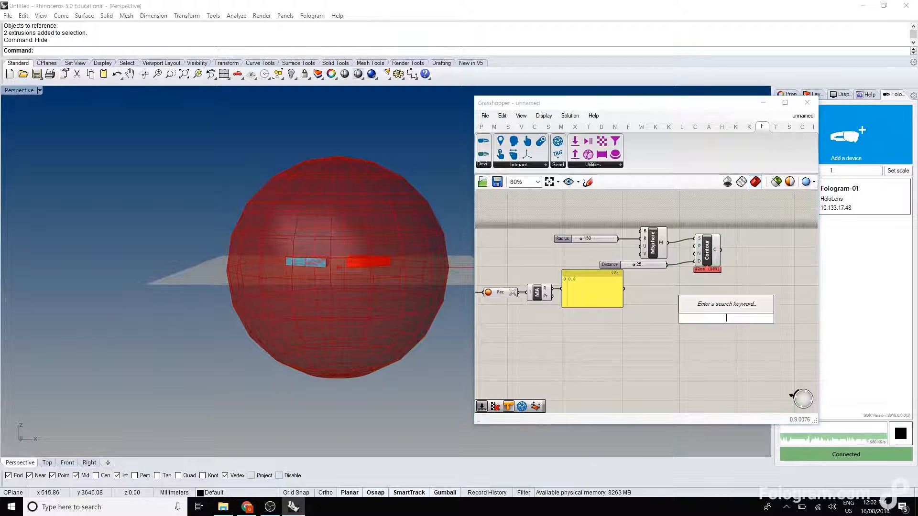
pyautogui.write('list item')
pyautogui.press('Return')
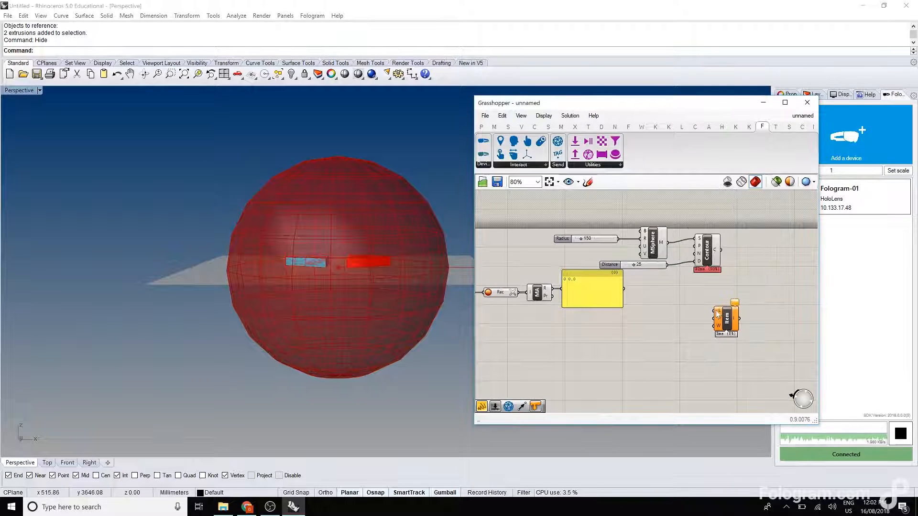
pyautogui.moveTo(706, 311); pyautogui.dragTo(551, 298)
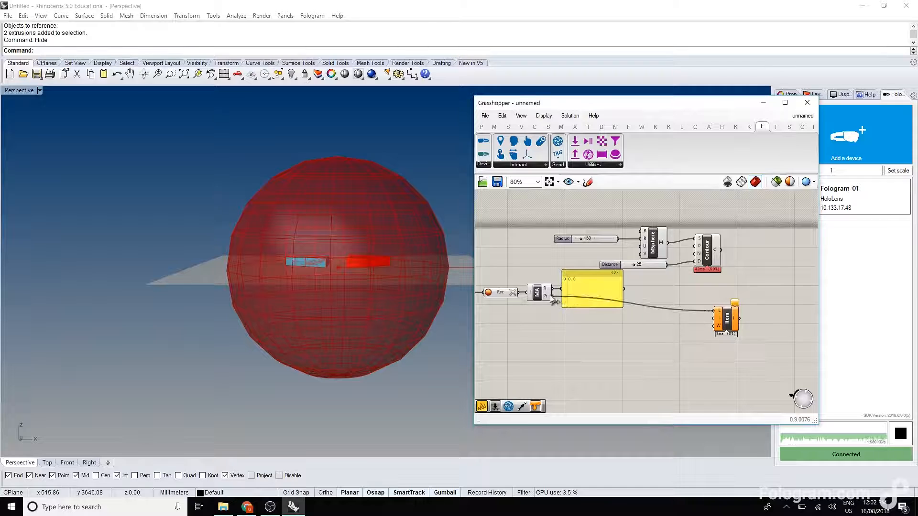
pyautogui.rightClick(716, 251)
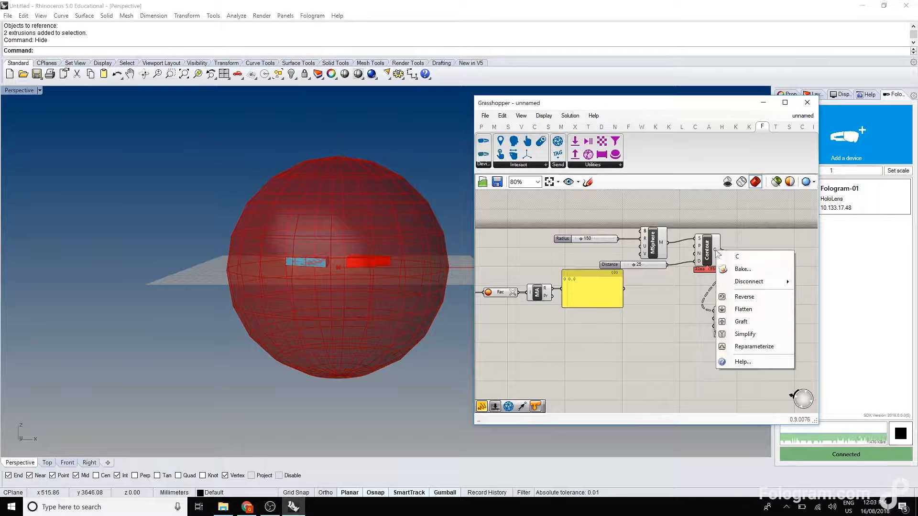
pyautogui.click(740, 310)
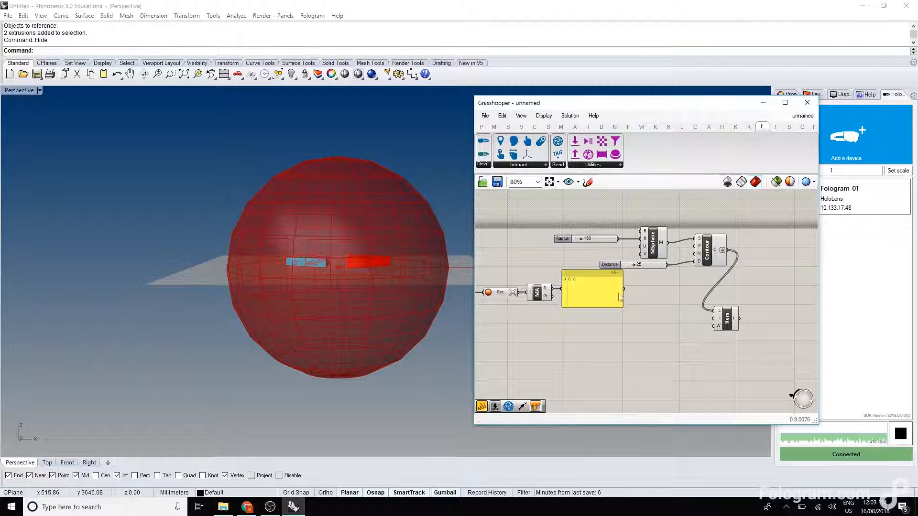
# - Connect the Mass Addition result panel to List Item's index (i) input and turn off the Mesh Sphere and Contour previews
pyautogui.moveTo(624, 289); pyautogui.dragTo(773, 292)
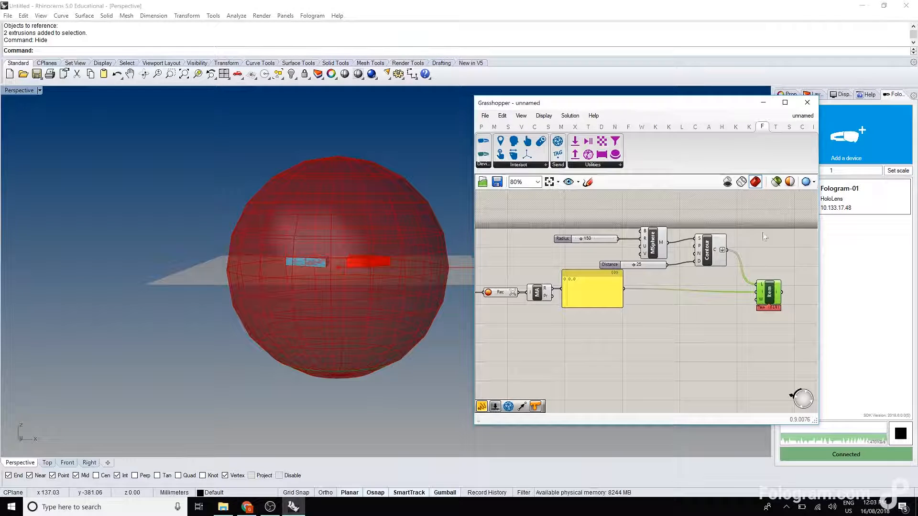
pyautogui.moveTo(734, 210); pyautogui.dragTo(550, 271)
pyautogui.rightClick(519, 243)
pyautogui.click(544, 263)
pyautogui.click(513, 239)
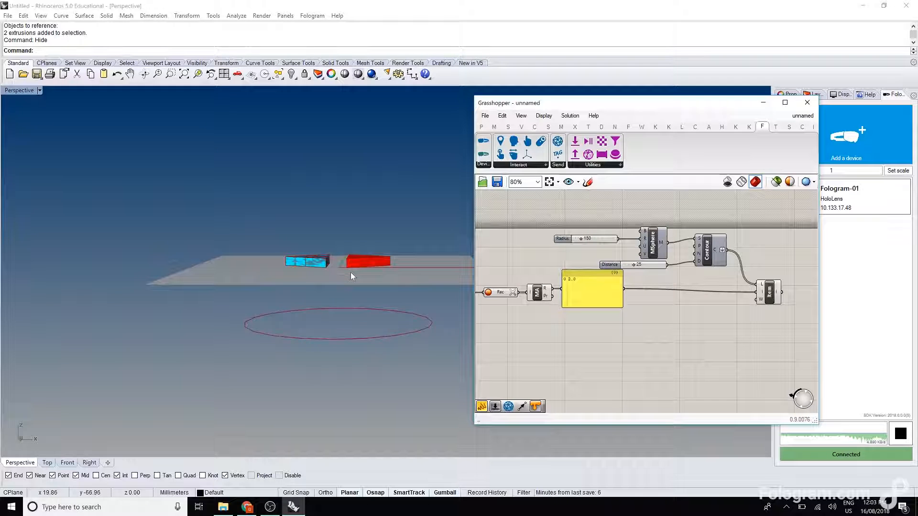
# - Add a Mesh Pipe component and connect List Item's output to its P input
pyautogui.moveTo(814, 289); pyautogui.dragTo(732, 292, button='right')
pyautogui.doubleClick(732, 292)
pyautogui.write('mesh pip')
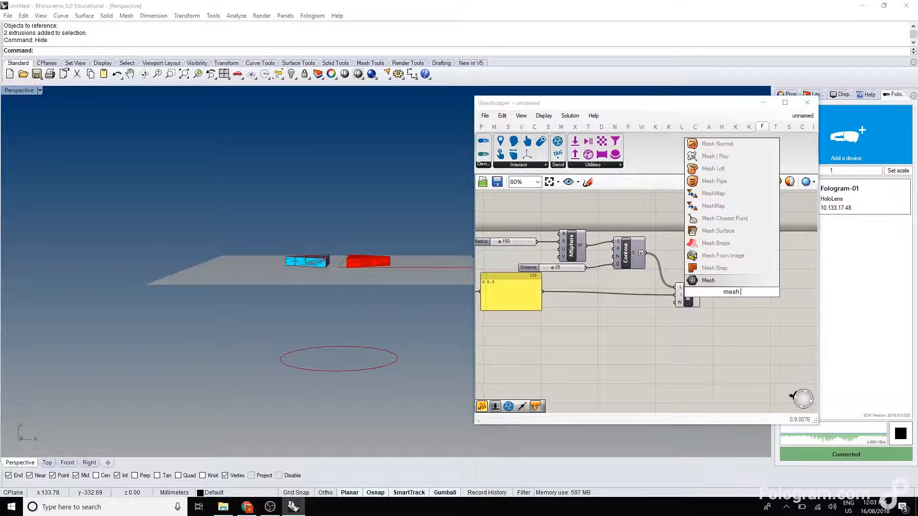
pyautogui.click(715, 269)
pyautogui.moveTo(703, 295); pyautogui.dragTo(738, 290)
# - Add a Send Meshes component and connect Mesh Pipe's mesh (M) output to its M input
pyautogui.doubleClick(760, 304)
pyautogui.write('send')
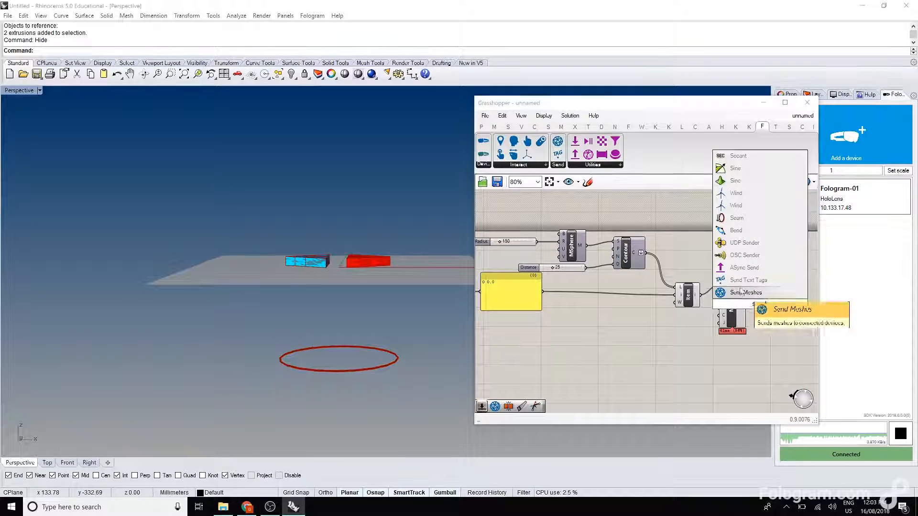
pyautogui.click(741, 291)
pyautogui.click(764, 298)
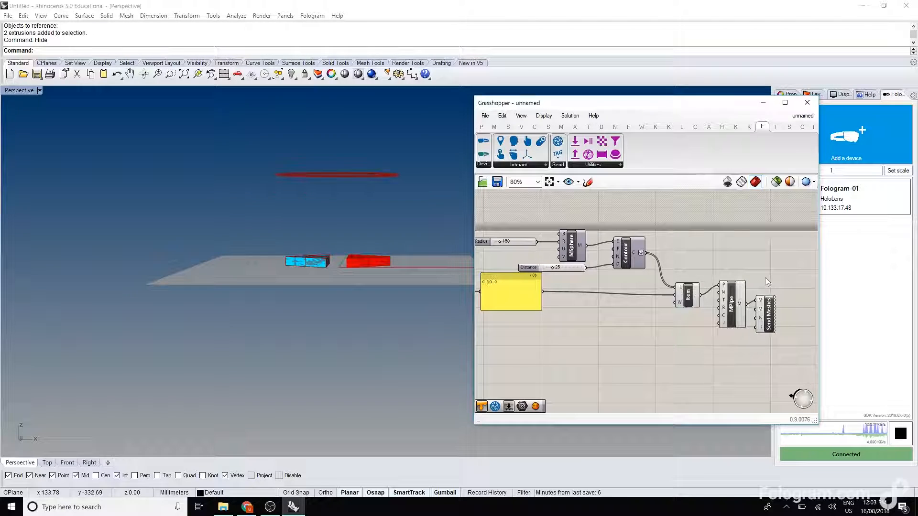
# - Move the Mesh Pipe and Send Meshes components farther from List Item to make room on the canvas
pyautogui.moveTo(630, 289); pyautogui.dragTo(591, 290, button='right')
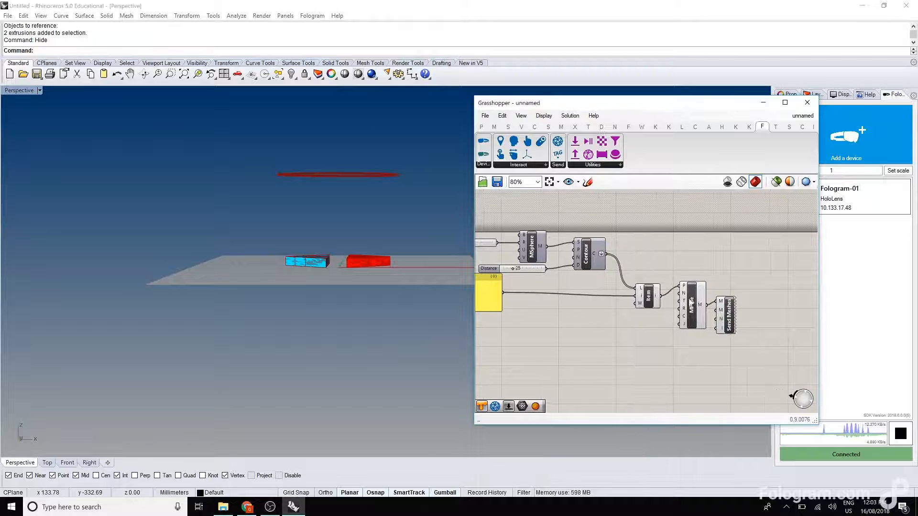
pyautogui.moveTo(758, 326); pyautogui.dragTo(731, 316)
pyautogui.click(656, 322)
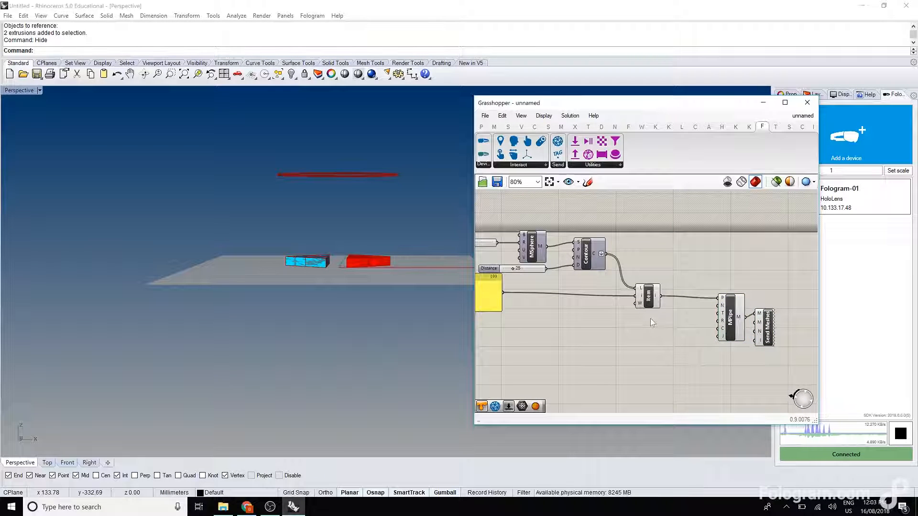
# - Add a Sub List component below List Item, connecting the Contour output to L and the Mass Addition result panel to domain (D)
pyautogui.doubleClick(636, 329)
pyautogui.write('sub list')
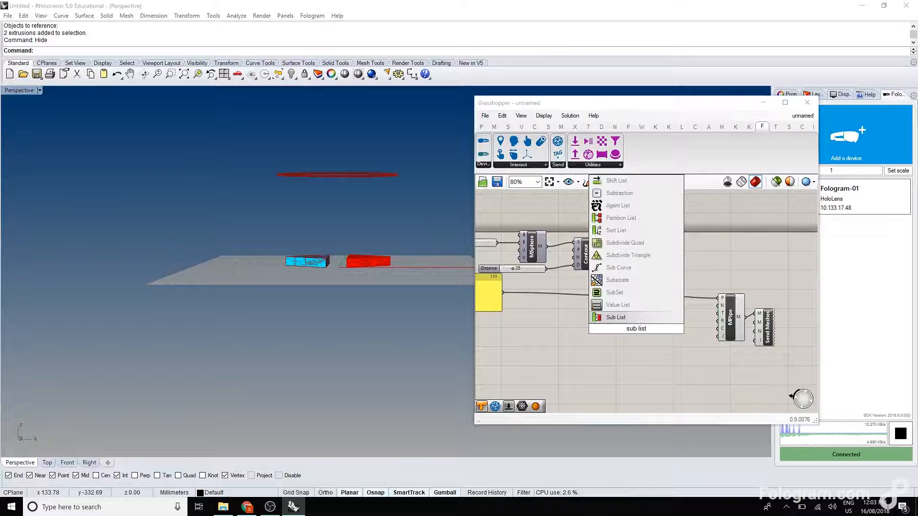
pyautogui.press('Return')
pyautogui.scroll(1, 647, 336)
pyautogui.moveTo(640, 326); pyautogui.dragTo(655, 327)
pyautogui.moveTo(652, 288); pyautogui.dragTo(651, 284)
pyautogui.moveTo(638, 305); pyautogui.dragTo(721, 306, button='right')
pyautogui.moveTo(577, 272); pyautogui.dragTo(575, 268)
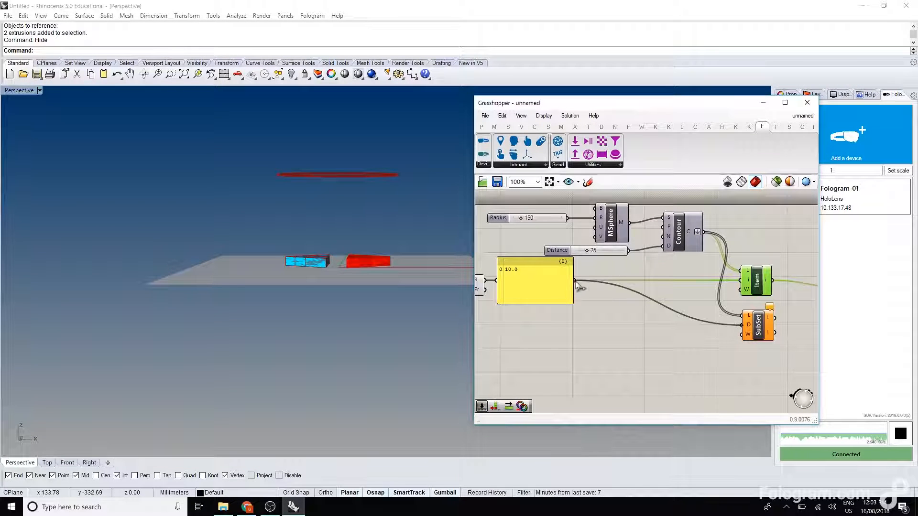
# - Replace List Item's connection at Mesh Pipe's P input with Sub List's list (L) output
pyautogui.moveTo(797, 320); pyautogui.dragTo(669, 301, button='right')
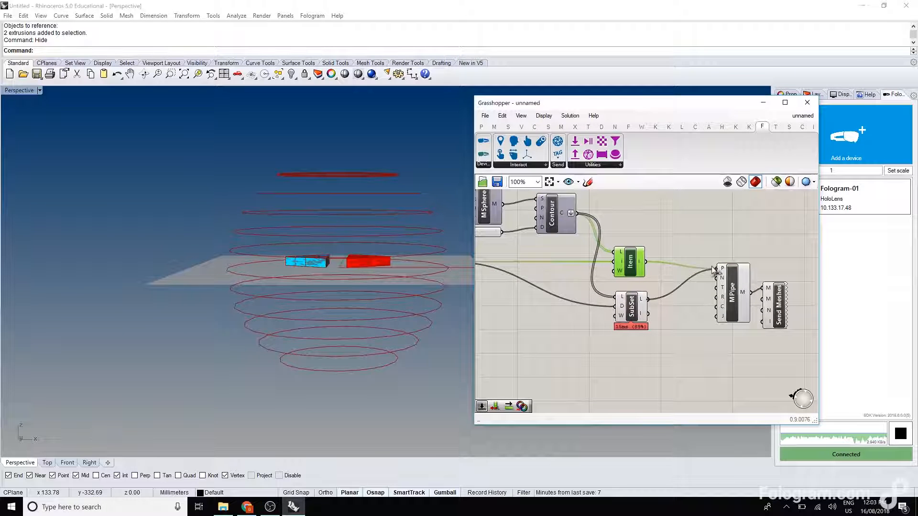
pyautogui.moveTo(712, 266); pyautogui.dragTo(713, 267)
pyautogui.click(655, 241)
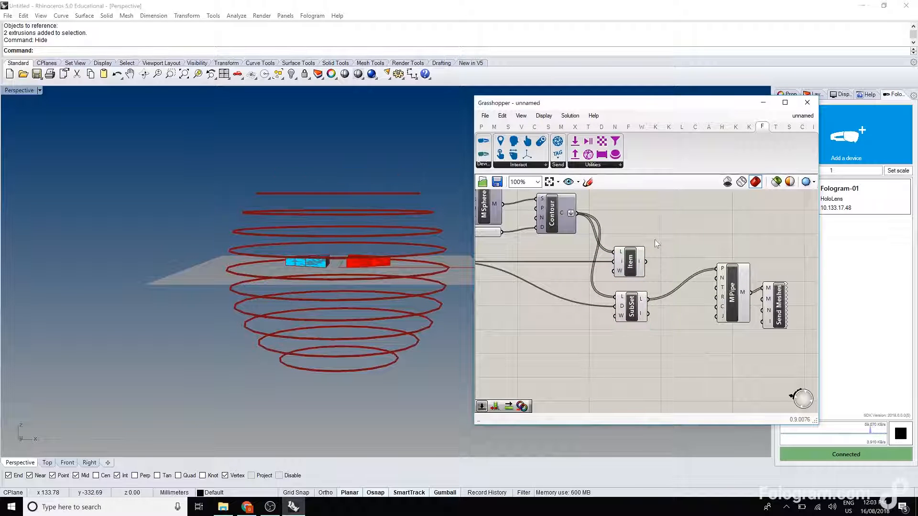